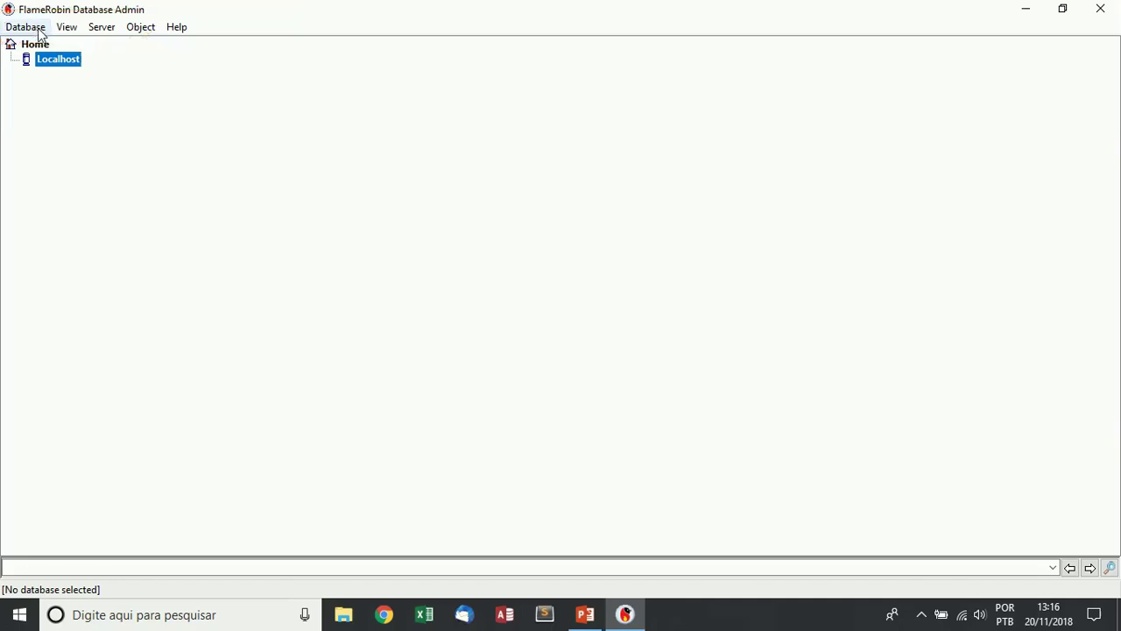
{"action": "type", "text": "t"}
{"action": "type", "text": "Data "}
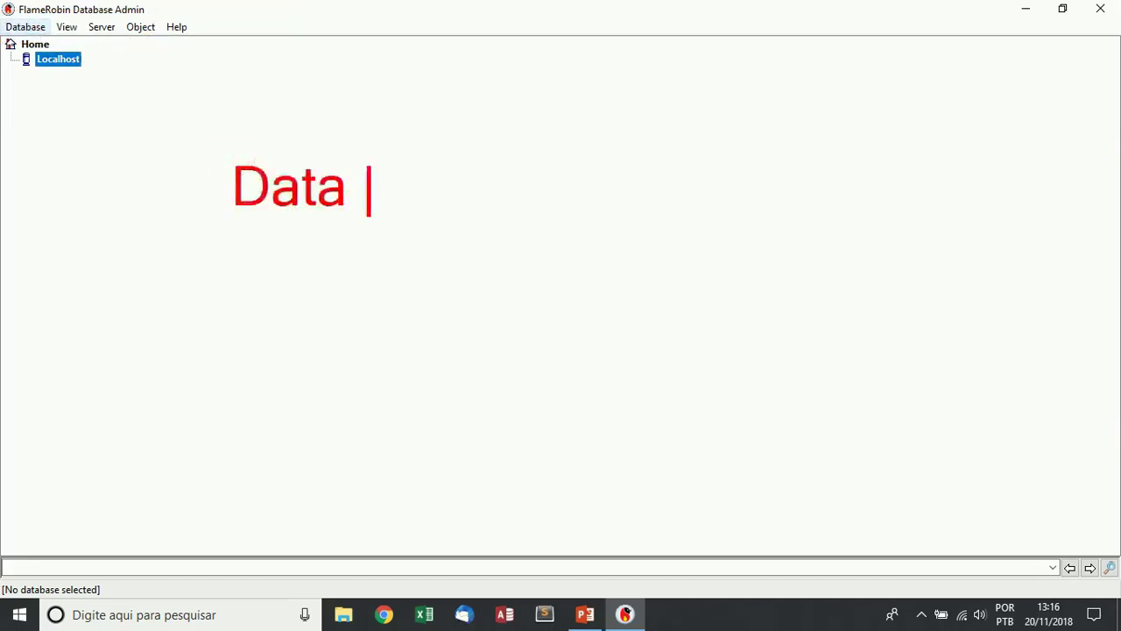
{"action": "type", "text": "= dados"}
{"action": "key", "text": "Return"}
{"action": "type", "text": "Base"}
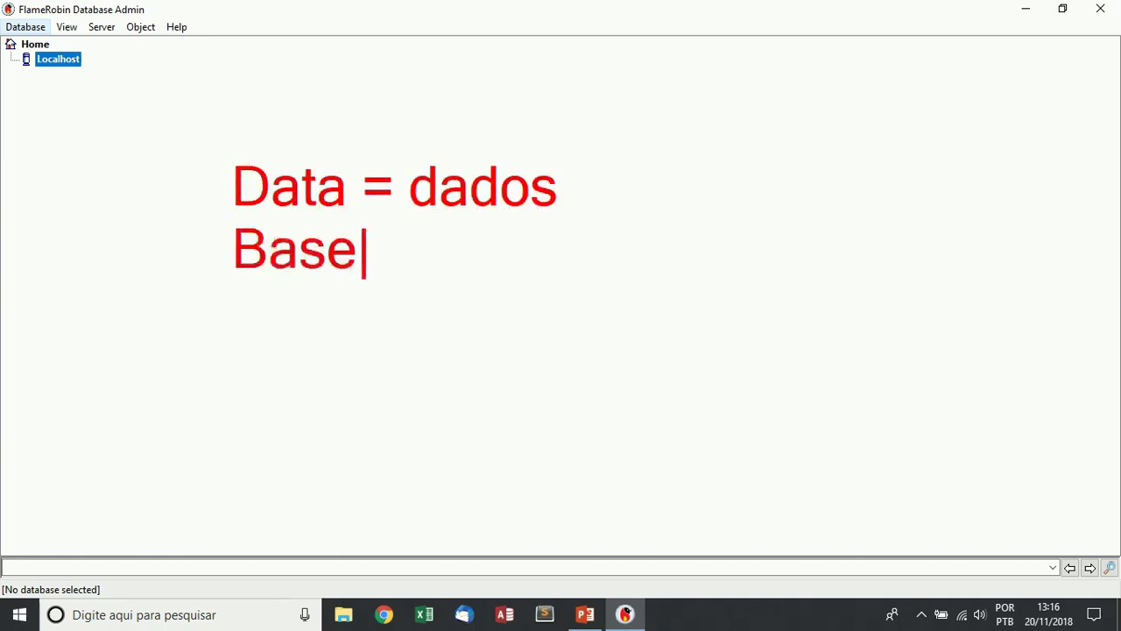
{"action": "type", "text": " = base"}
{"action": "key", "text": "Return"}
{"action": "key", "text": "Return"}
{"action": "type", "text": "Base d"}
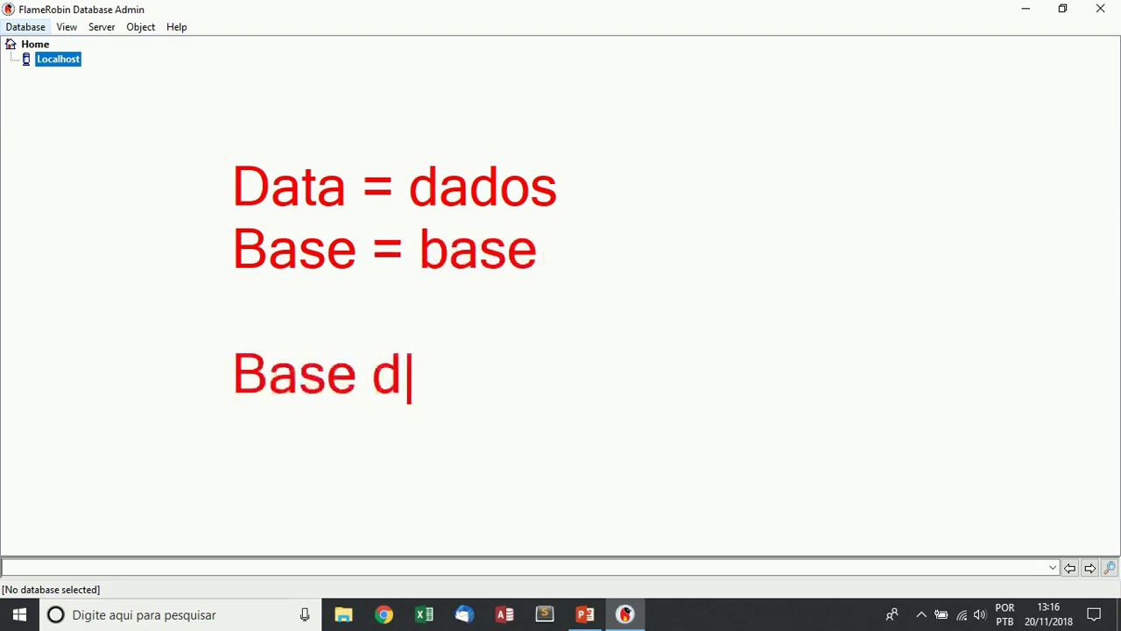
{"action": "type", "text": "e Dados"}
{"action": "key", "text": "Escape"}
{"action": "key", "text": "Escape"}
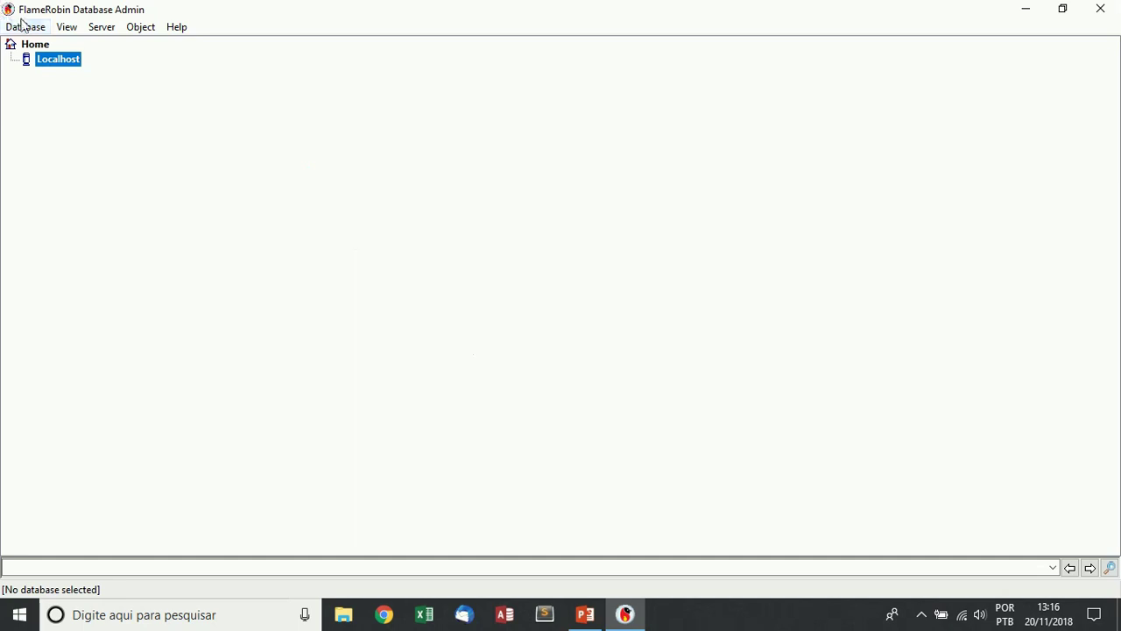
Open the form for creating a new database.
{"action": "left_click", "coordinate": [32, 28]}
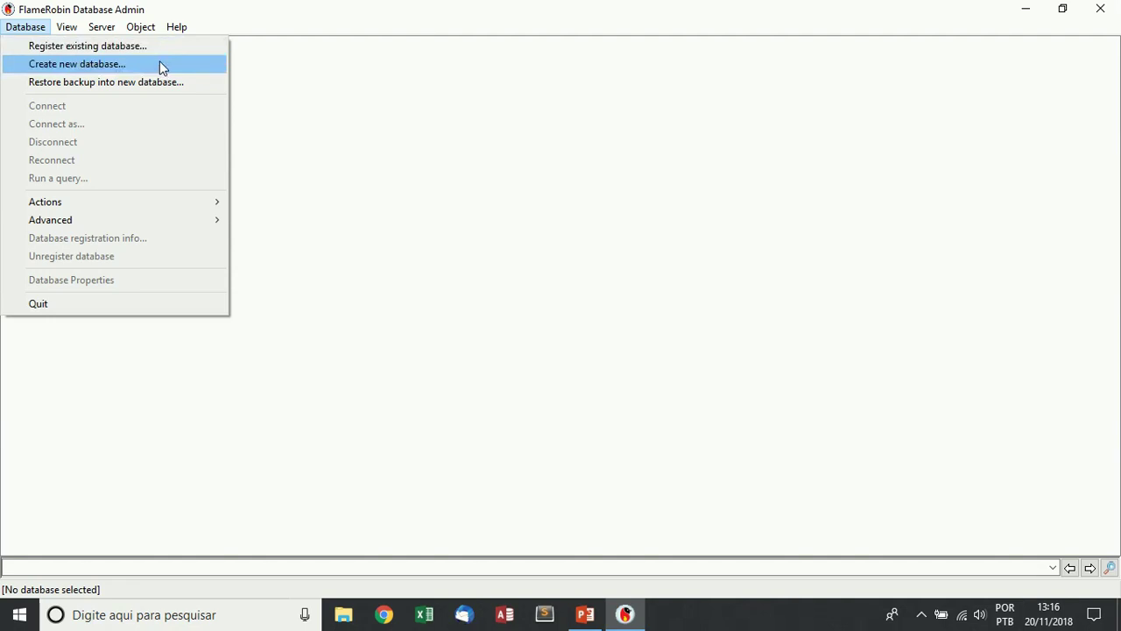
{"action": "left_click", "coordinate": [103, 66]}
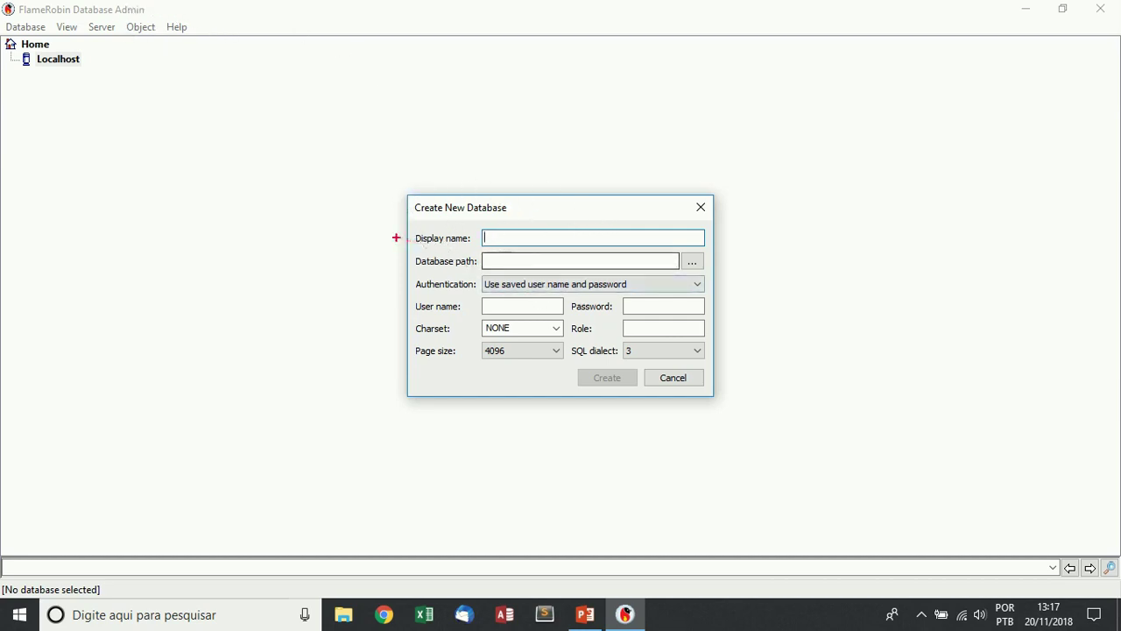
{"action": "left_click_drag", "start_coordinate": [383, 236], "coordinate": [259, 237]}
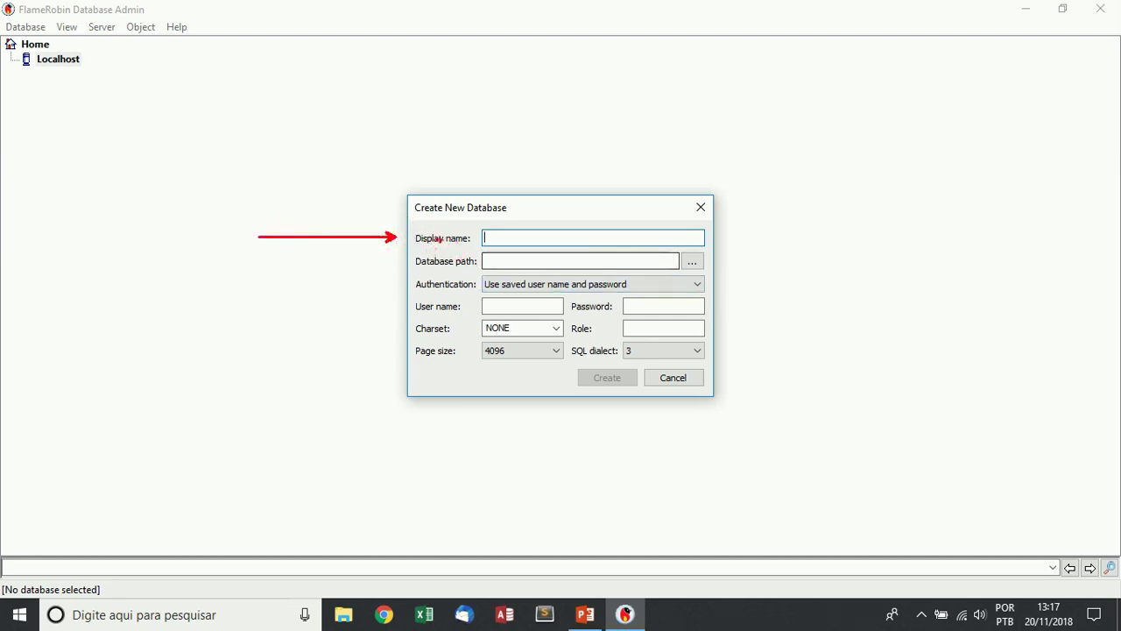
{"action": "mouse_move", "coordinate": [10, 73]}
{"action": "left_mouse_down"}
{"action": "mouse_move", "coordinate": [110, 325]}
{"action": "mouse_move", "coordinate": [186, 371]}
{"action": "left_mouse_up"}
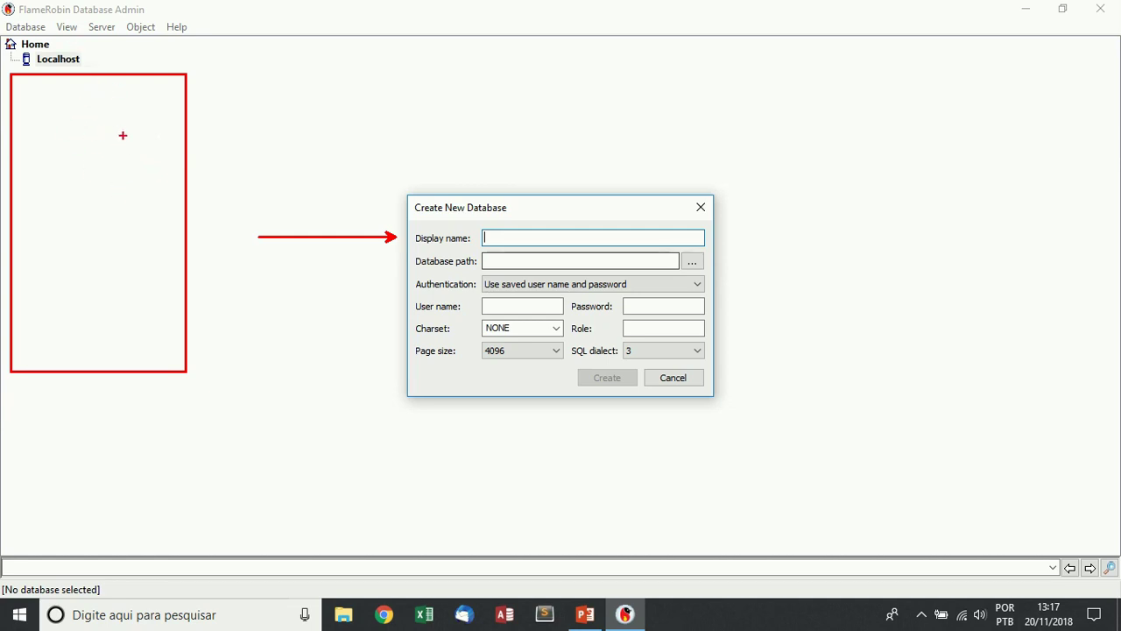
{"action": "left_click_drag", "start_coordinate": [496, 237], "coordinate": [704, 236]}
{"action": "left_click_drag", "start_coordinate": [59, 100], "coordinate": [175, 99]}
{"action": "left_click_drag", "start_coordinate": [65, 139], "coordinate": [170, 138]}
{"action": "left_click_drag", "start_coordinate": [38, 203], "coordinate": [156, 202]}
{"action": "left_click_drag", "start_coordinate": [27, 261], "coordinate": [176, 261]}
{"action": "key", "text": "Escape"}
Set the new database's display name to "Curso de SQL".
{"action": "left_click", "coordinate": [658, 235]}
{"action": "type", "text": "Curso de SQL"}
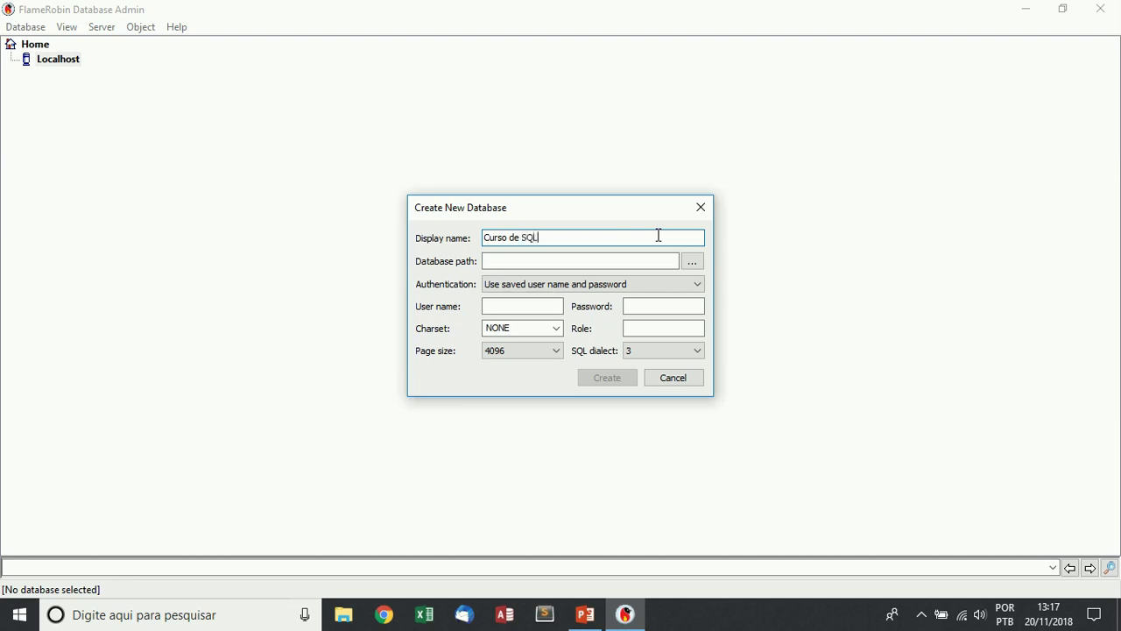
{"action": "left_click", "coordinate": [525, 236]}
{"action": "left_click", "coordinate": [528, 256]}
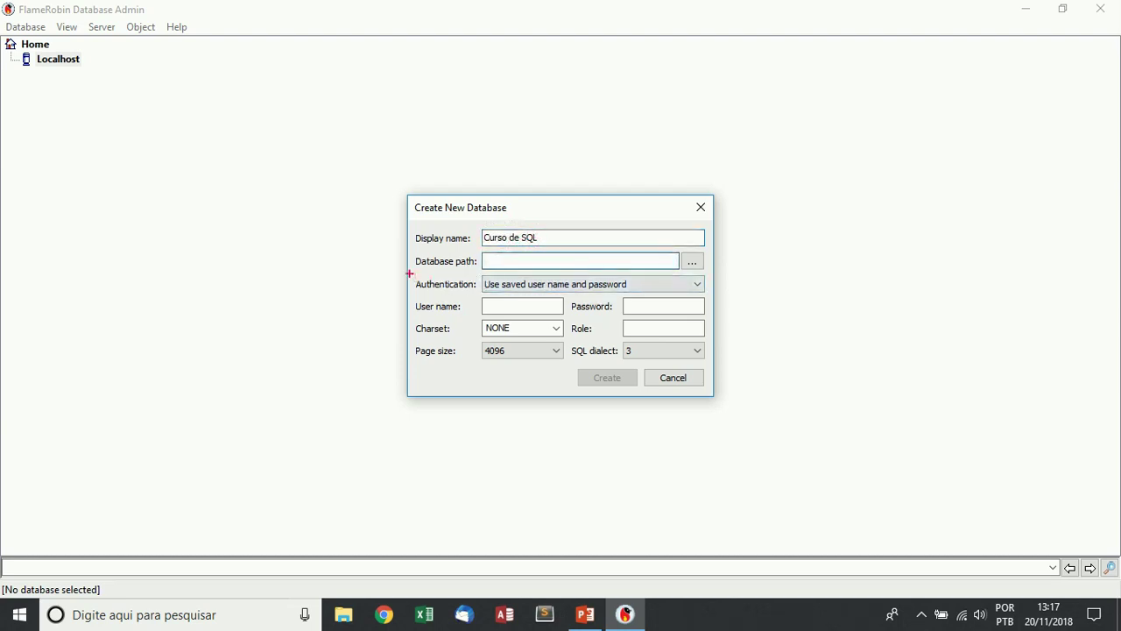
{"action": "left_click_drag", "start_coordinate": [394, 263], "coordinate": [173, 259]}
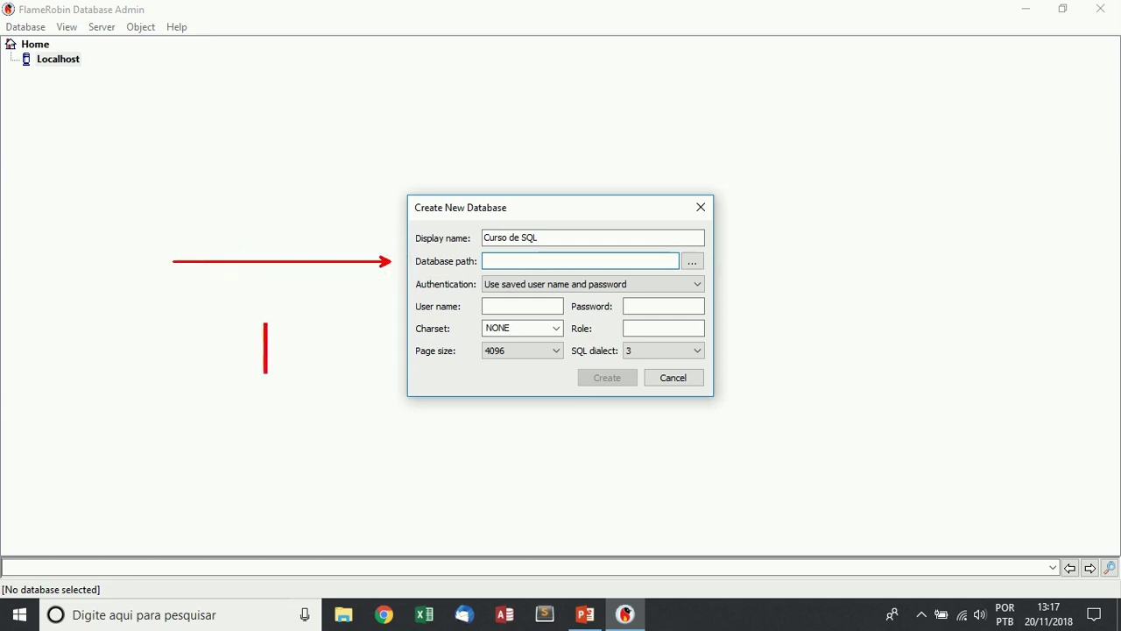
{"action": "left_click", "coordinate": [270, 67]}
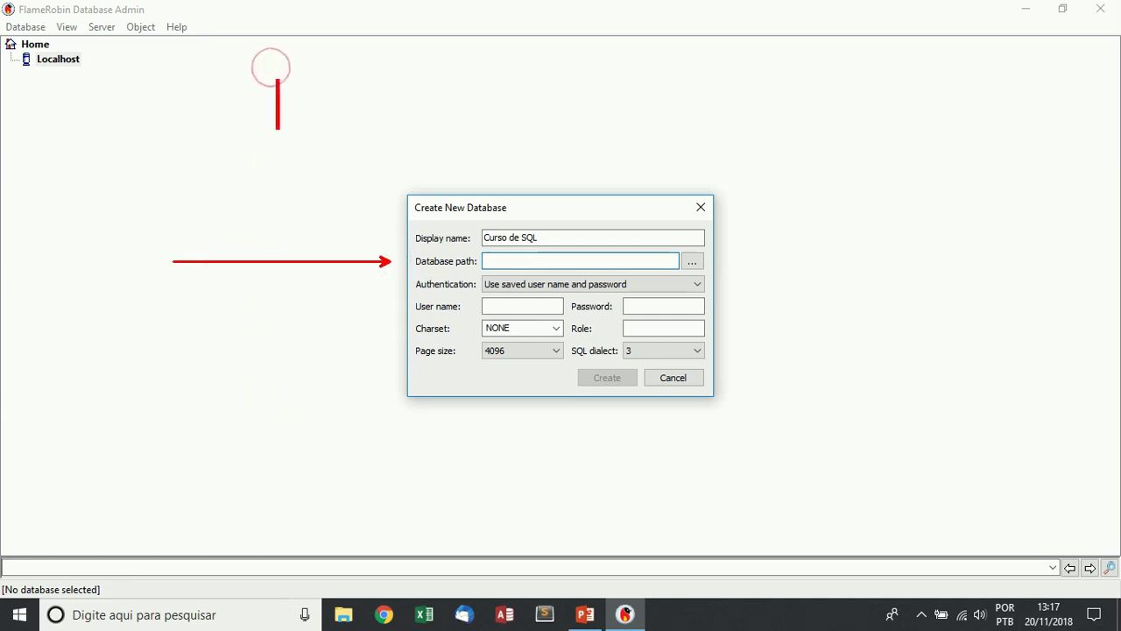
{"action": "type", "text": "Path = Endereo"}
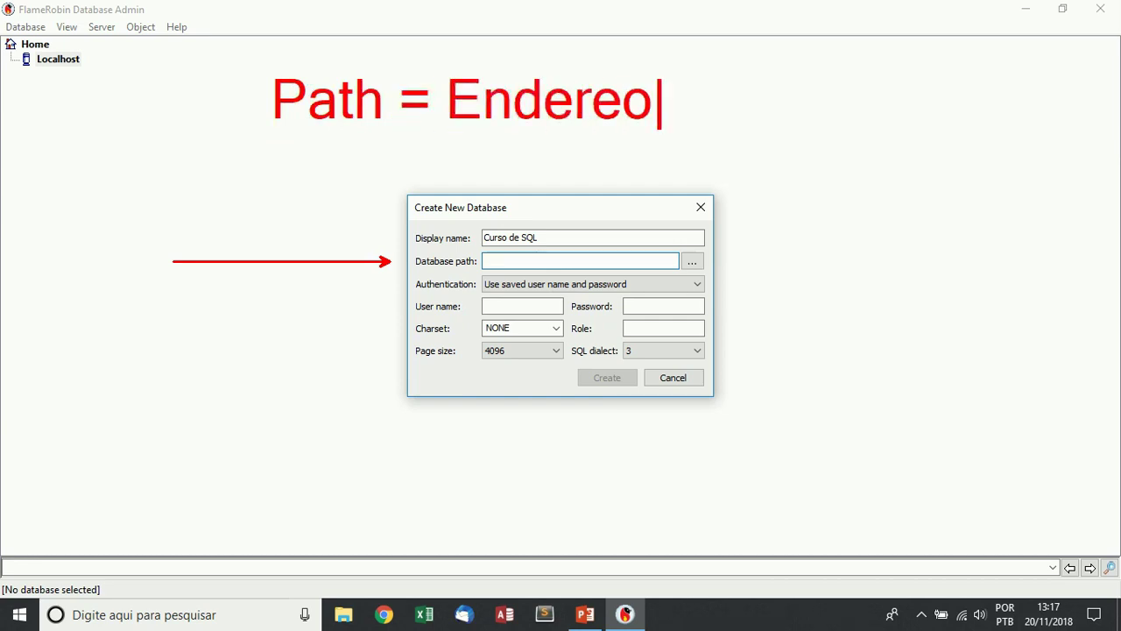
{"action": "key", "text": "BackSpace"}
{"action": "type", "text": "co, caminho"}
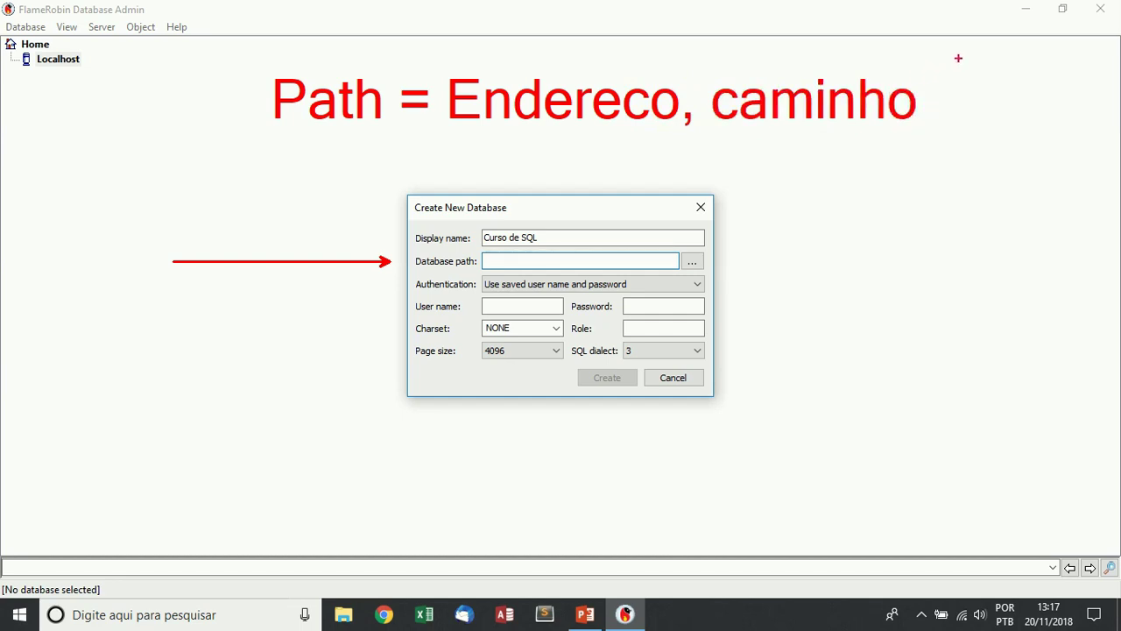
{"action": "key", "text": "Escape"}
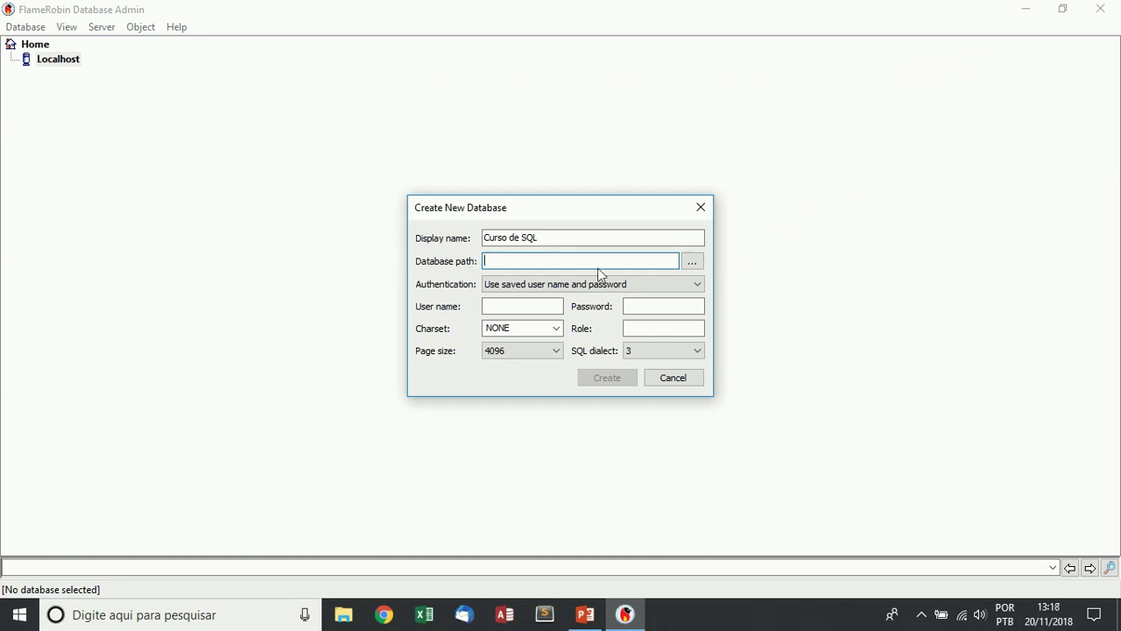
Browse for the database path and go to the folder D:\CURSOS\Banco de Dados.
{"action": "left_click", "coordinate": [693, 263]}
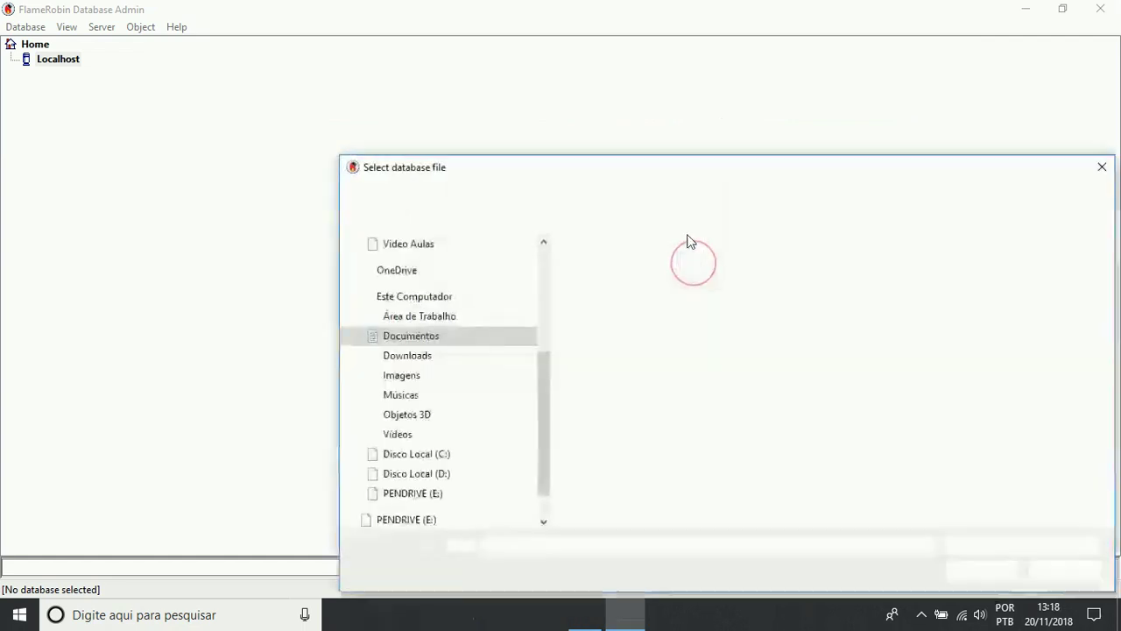
{"action": "left_click_drag", "start_coordinate": [577, 175], "coordinate": [440, 82]}
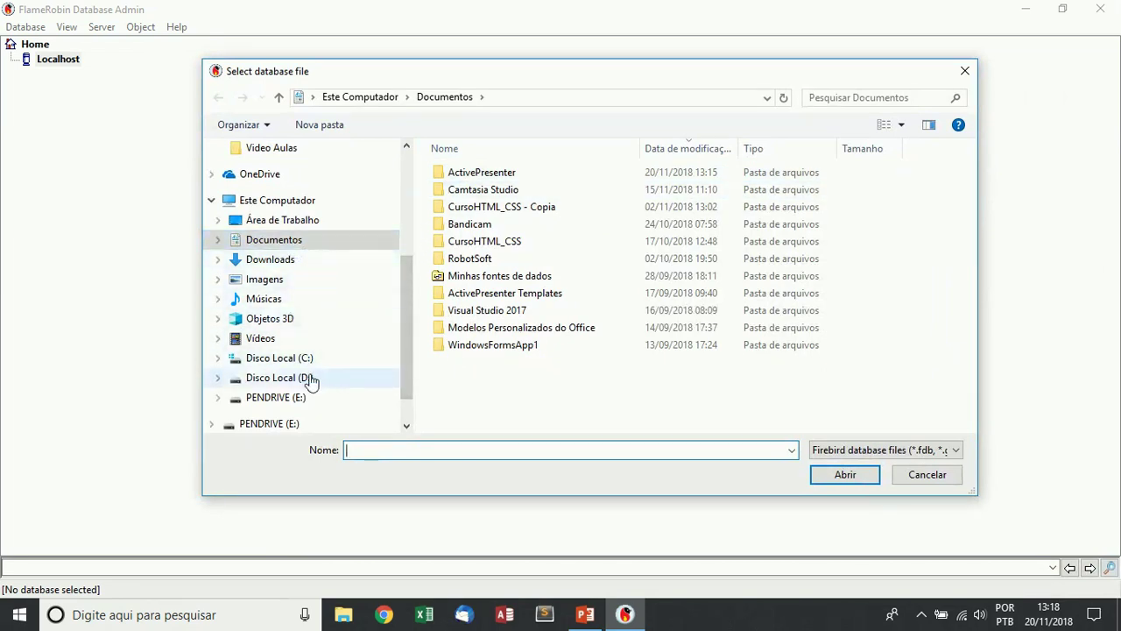
{"action": "left_click", "coordinate": [307, 378]}
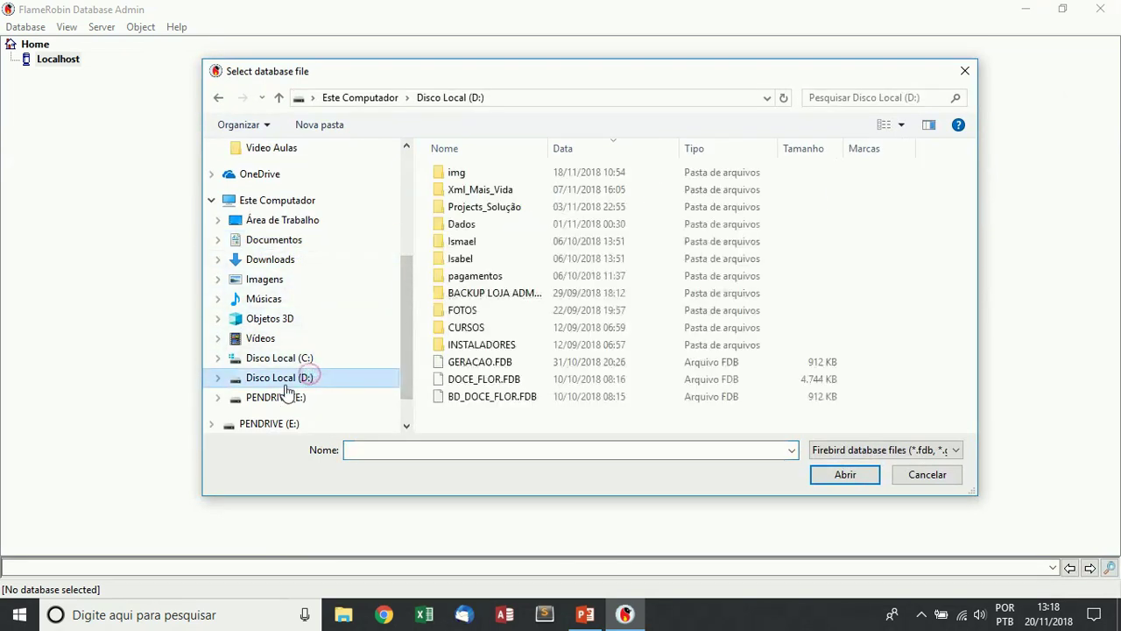
{"action": "double_click", "coordinate": [466, 327]}
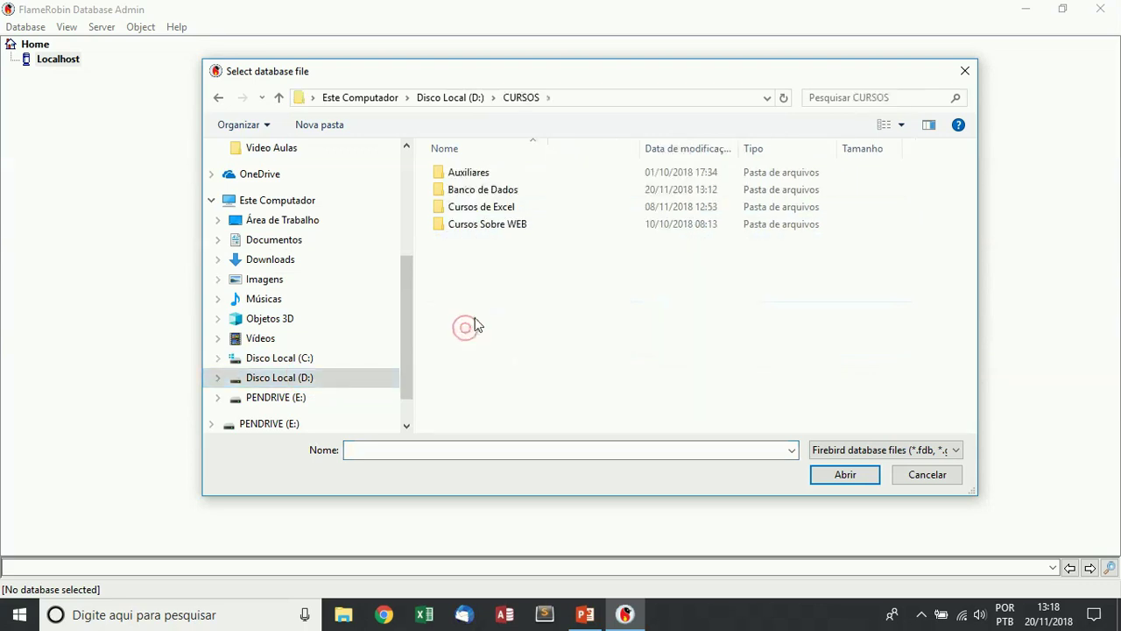
{"action": "left_click", "coordinate": [502, 192]}
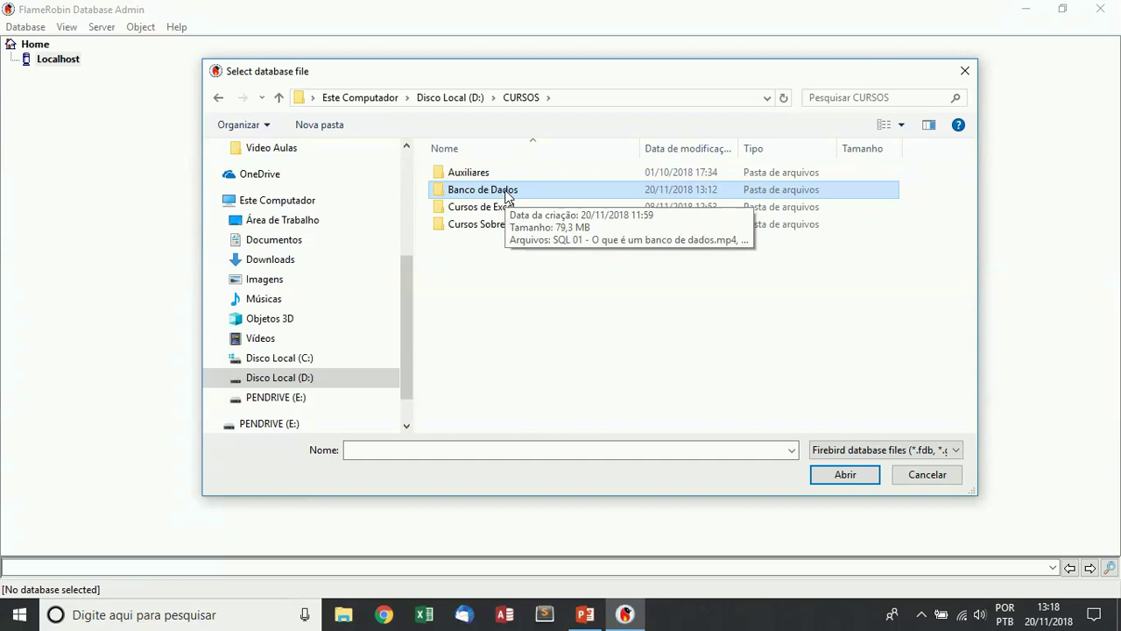
{"action": "double_click", "coordinate": [506, 191]}
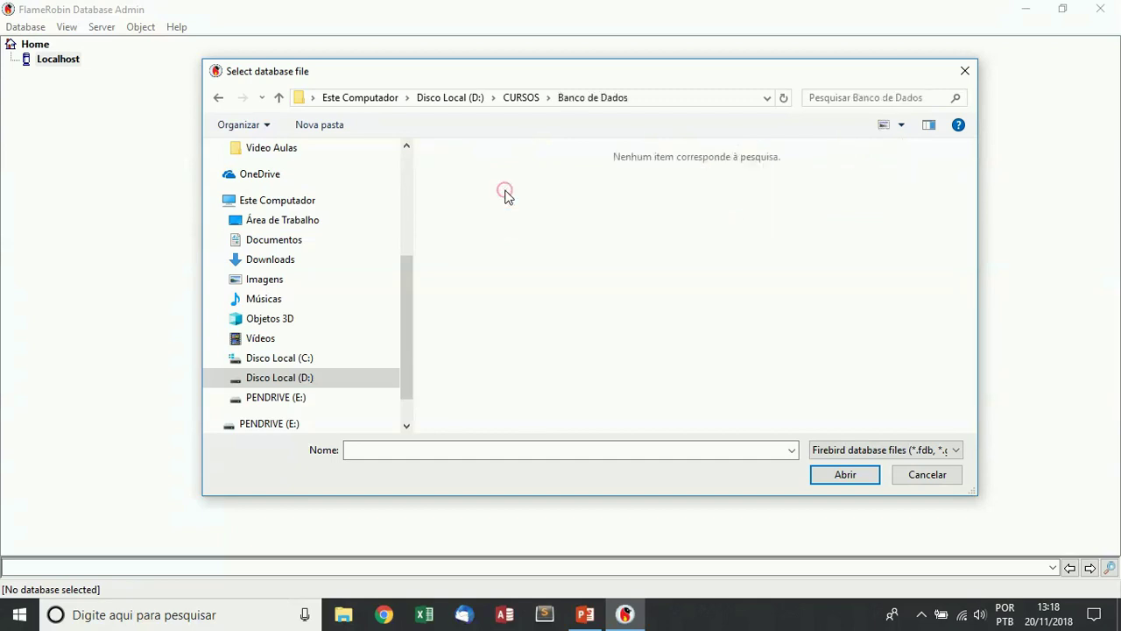
Create a folder named Base inside Banco de Dados and open it.
{"action": "left_click", "coordinate": [320, 124]}
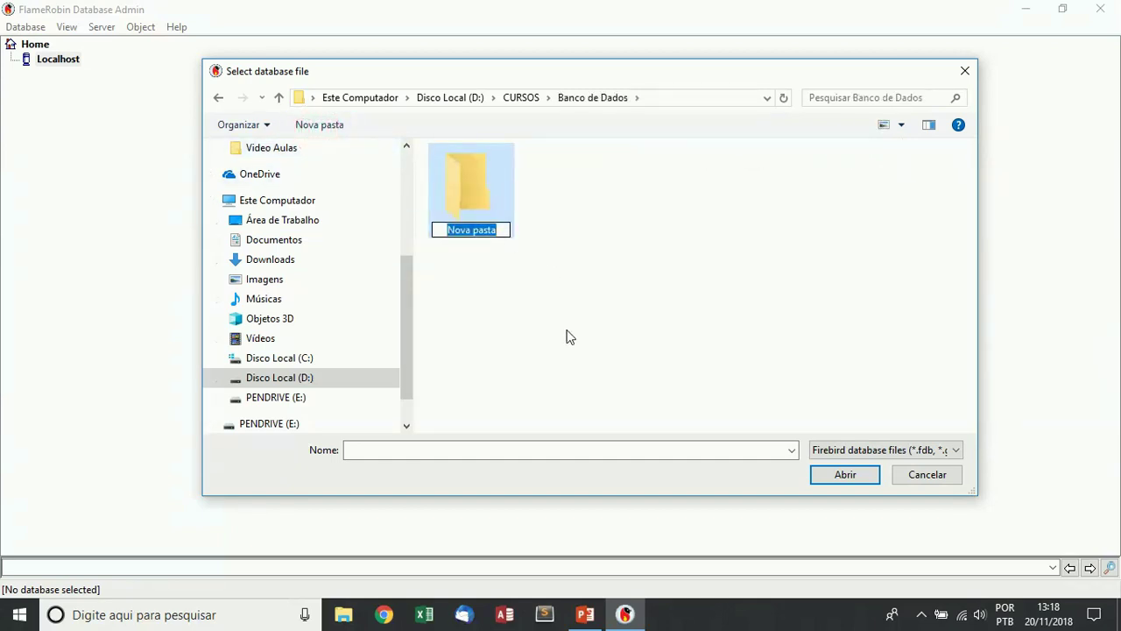
{"action": "type", "text": "Base"}
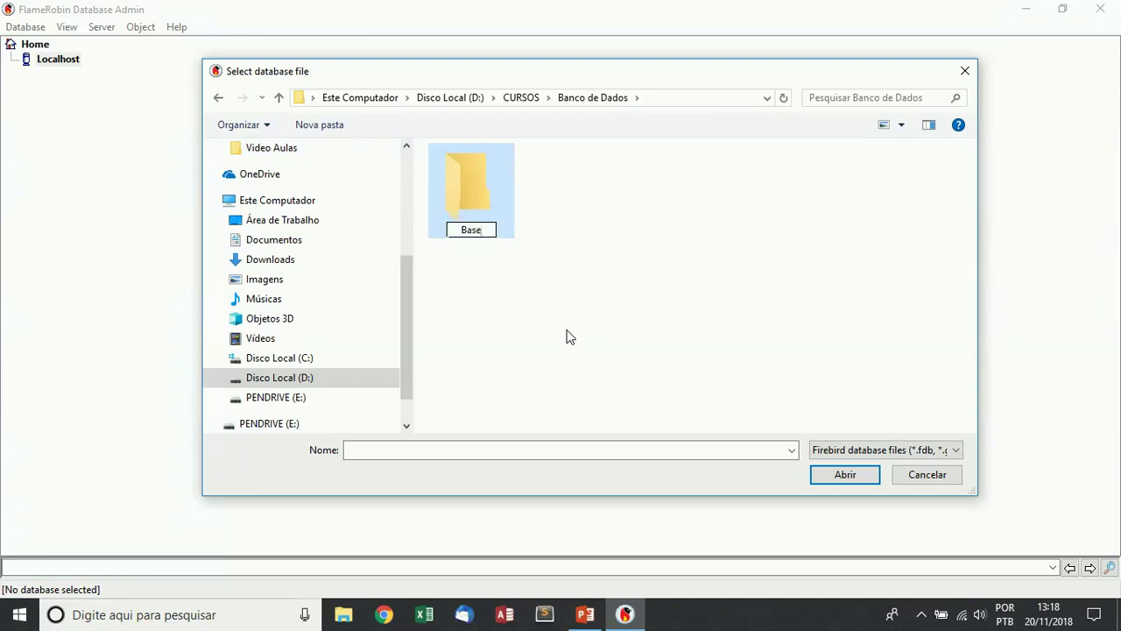
{"action": "left_click", "coordinate": [571, 331]}
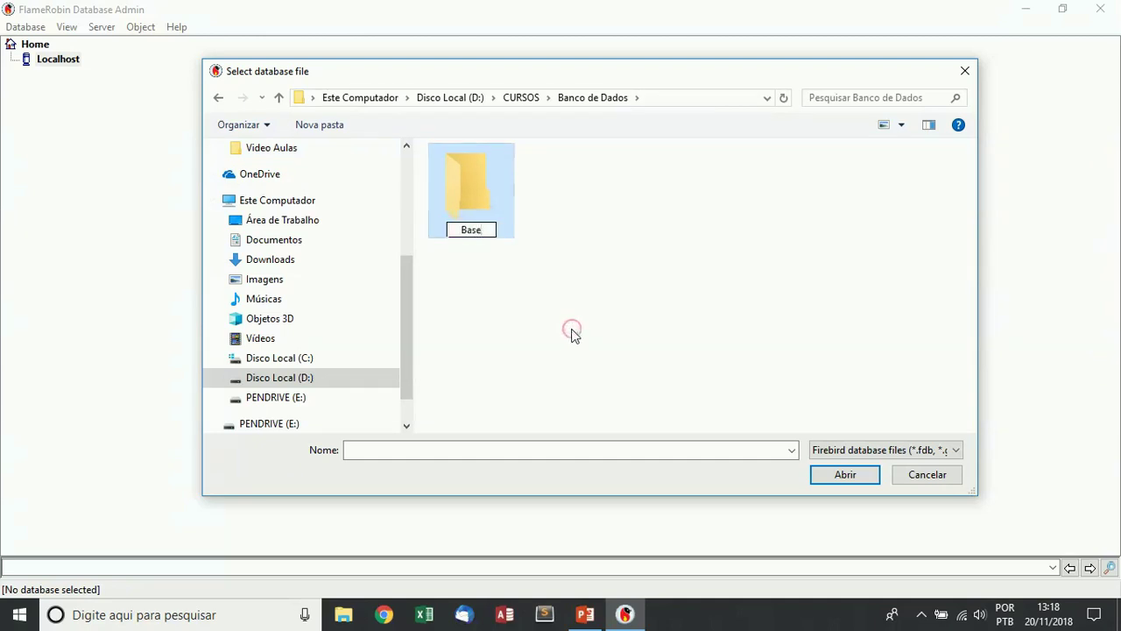
{"action": "double_click", "coordinate": [488, 199]}
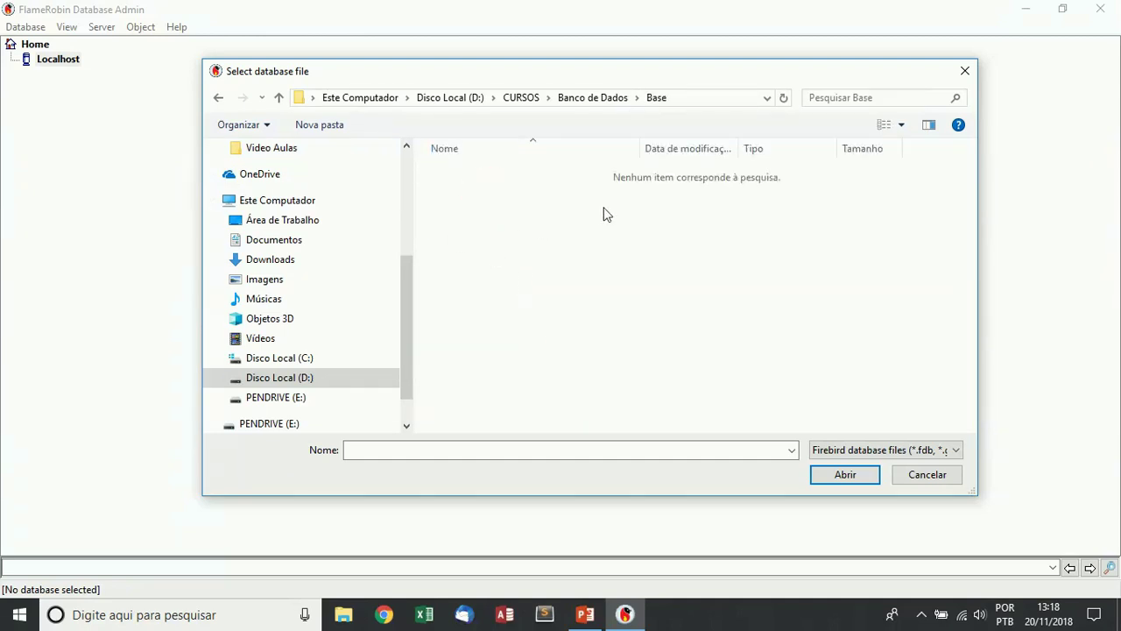
Name the database file CursoSQL.fdb in the Base folder and accept it as the database path.
{"action": "left_click", "coordinate": [492, 451]}
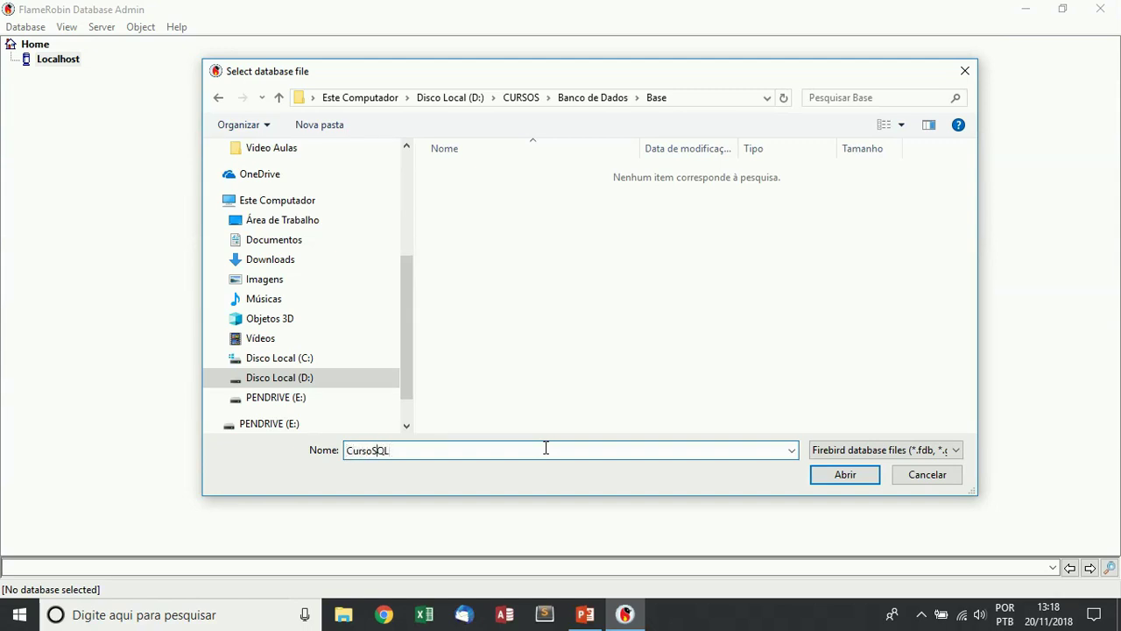
{"action": "key", "text": "BackSpace"}
{"action": "left_click", "coordinate": [842, 476]}
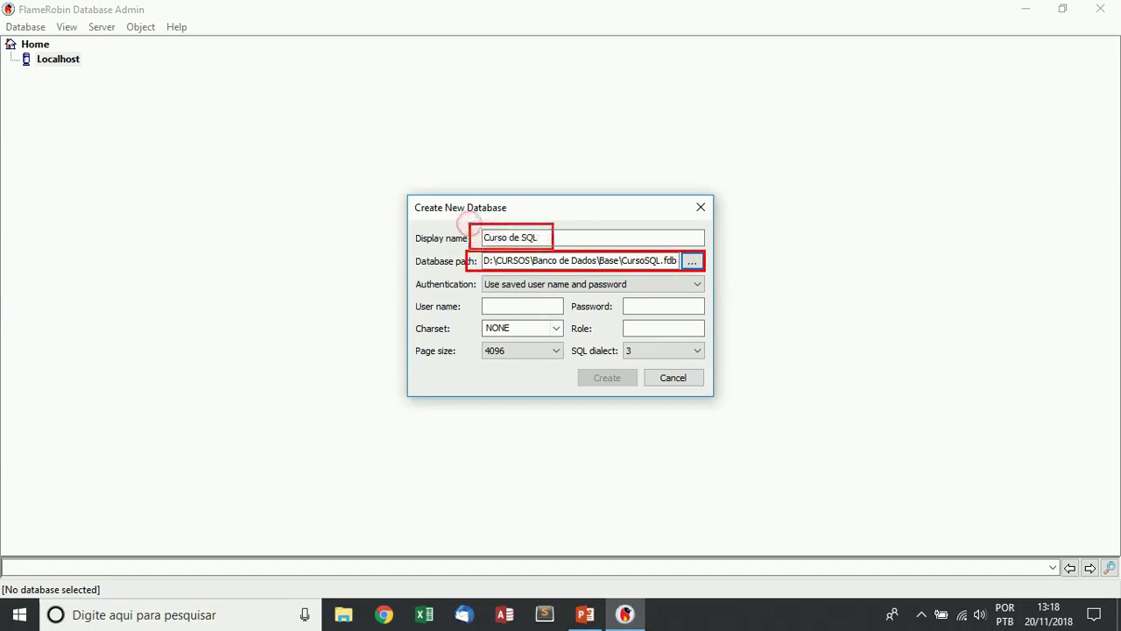
{"action": "mouse_move", "coordinate": [568, 246]}
{"action": "left_mouse_down"}
{"action": "mouse_move", "coordinate": [281, 62]}
{"action": "mouse_move", "coordinate": [99, 87]}
{"action": "mouse_move", "coordinate": [163, 40]}
{"action": "mouse_move", "coordinate": [187, 181]}
{"action": "left_mouse_up"}
{"action": "key", "text": "Escape"}
Clear the database's display name and enter "Curso de SQL" again.
{"action": "left_click_drag", "start_coordinate": [599, 237], "coordinate": [458, 225]}
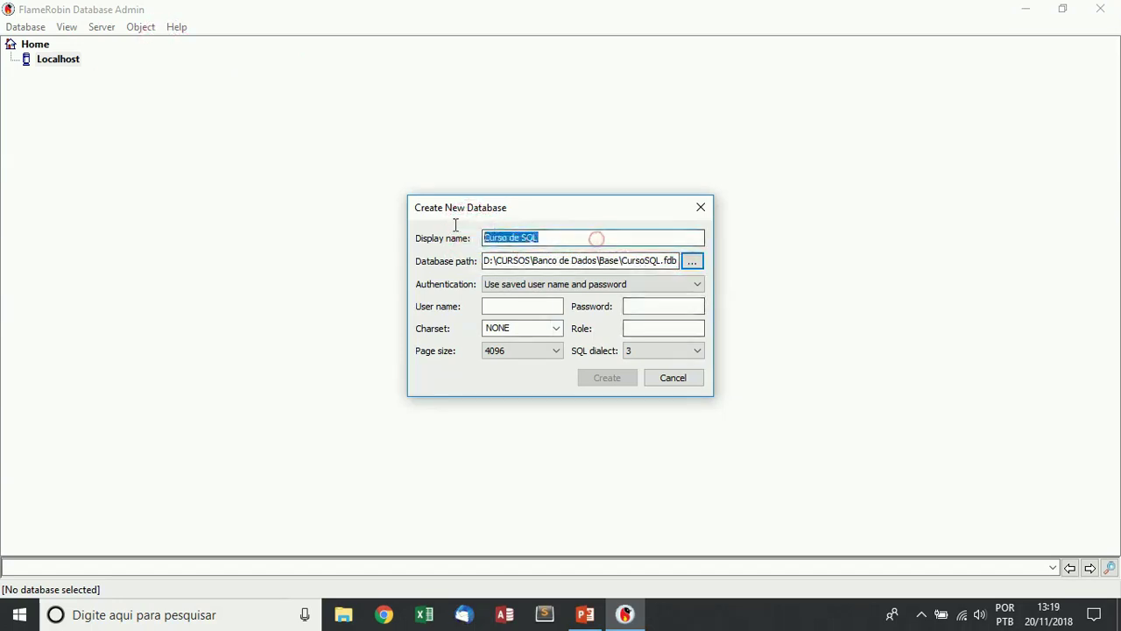
{"action": "key", "text": "BackSpace"}
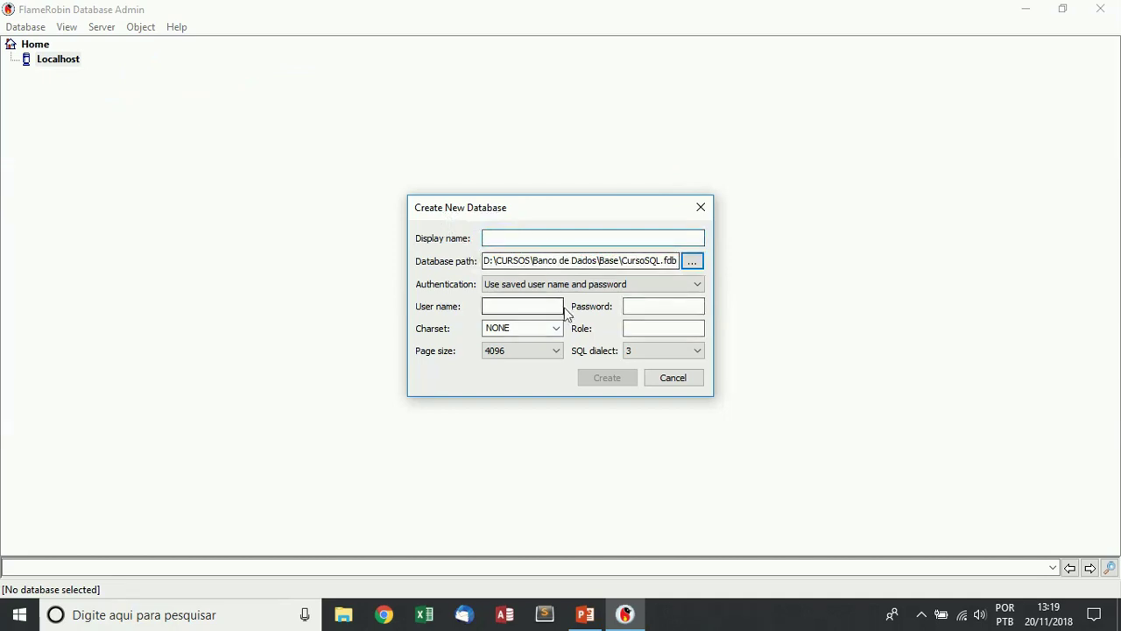
{"action": "left_click", "coordinate": [532, 305]}
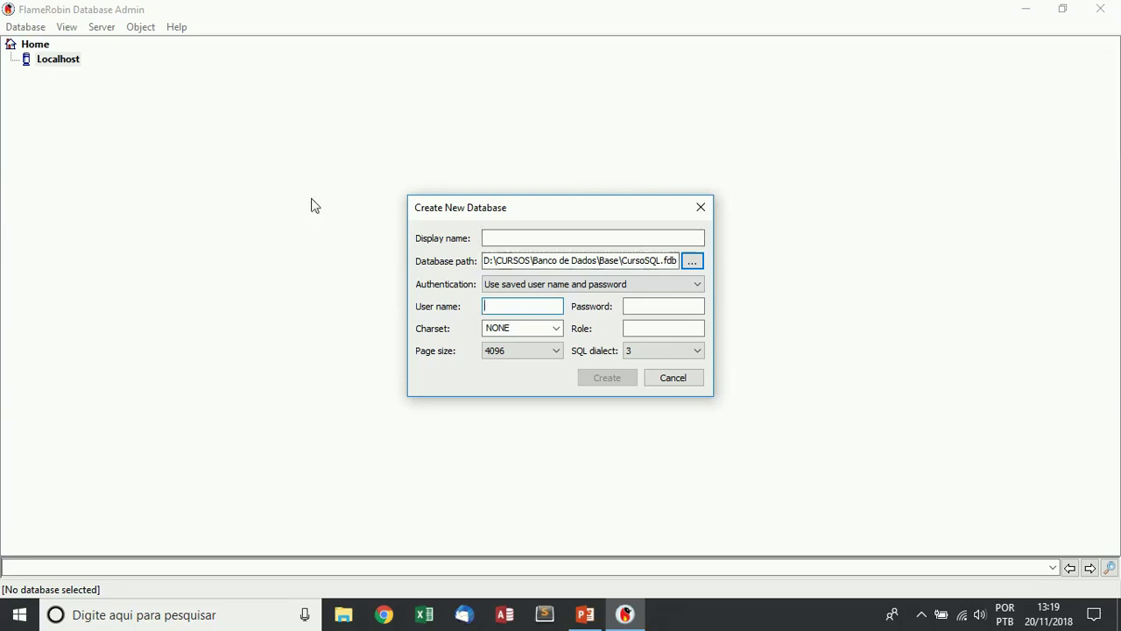
{"action": "left_click", "coordinate": [501, 233]}
{"action": "type", "text": "Curso de SQL"}
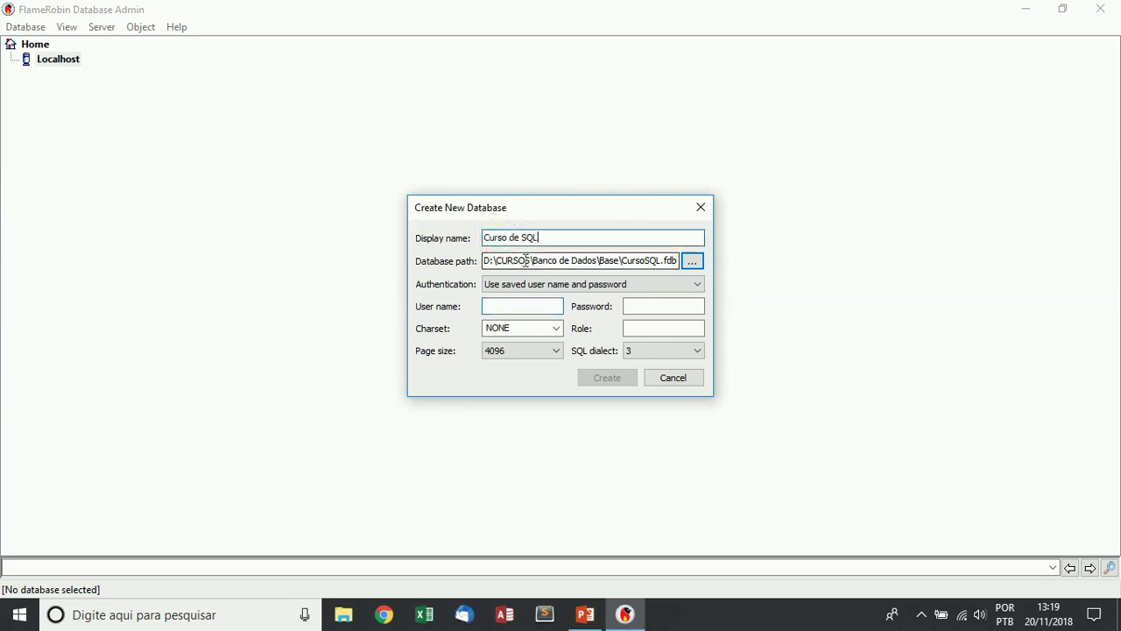
{"action": "left_click", "coordinate": [529, 305]}
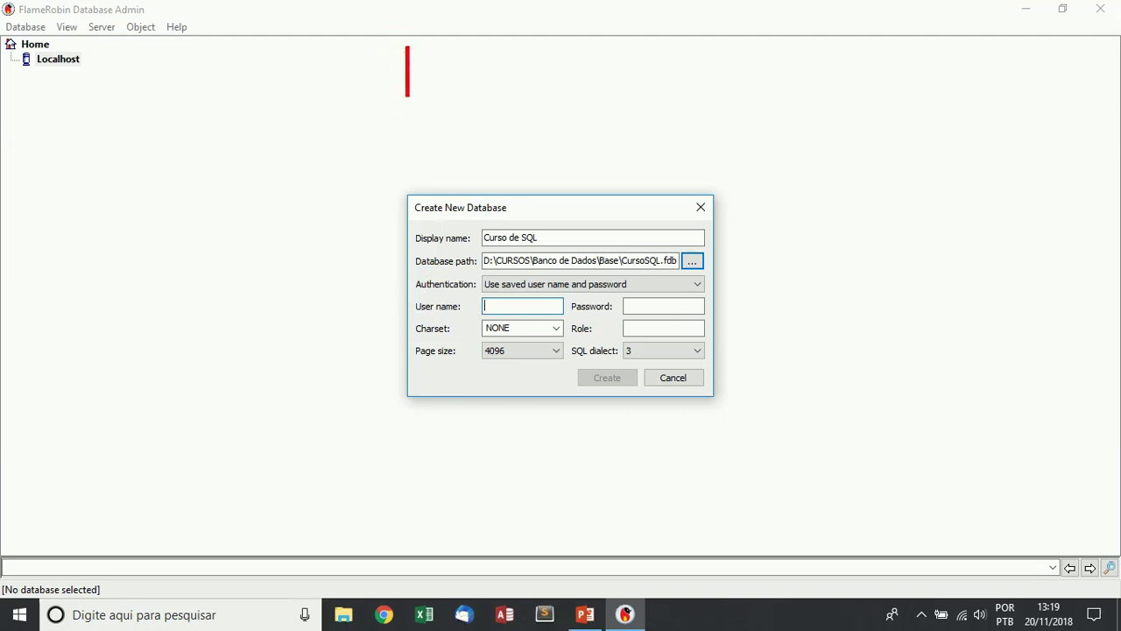
{"action": "type", "text": "SY"}
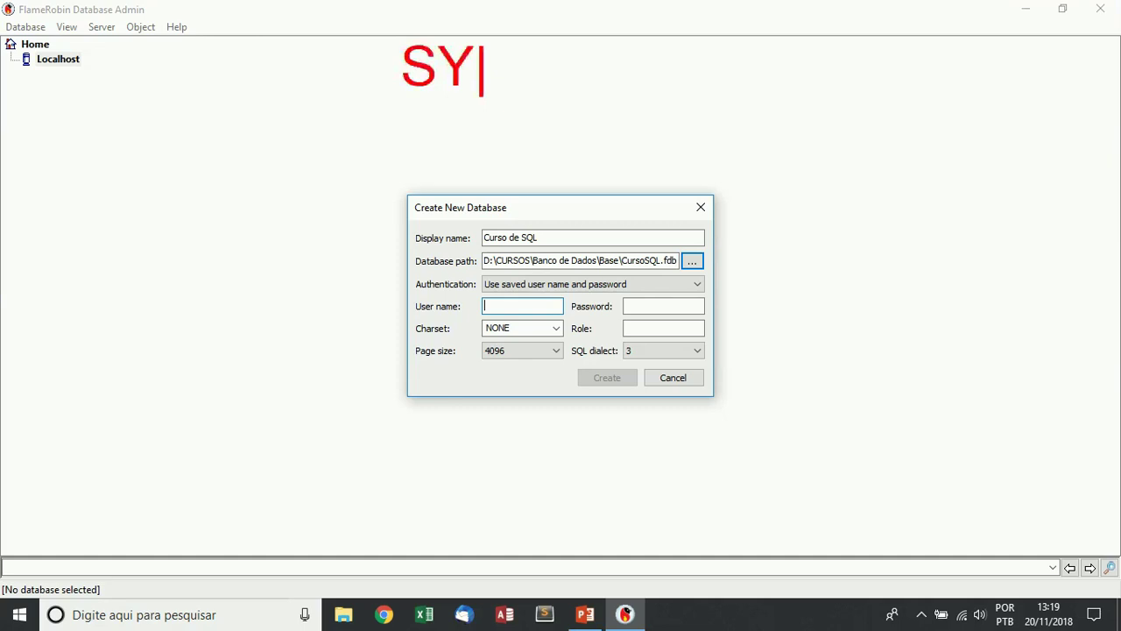
{"action": "type", "text": "SDBA"}
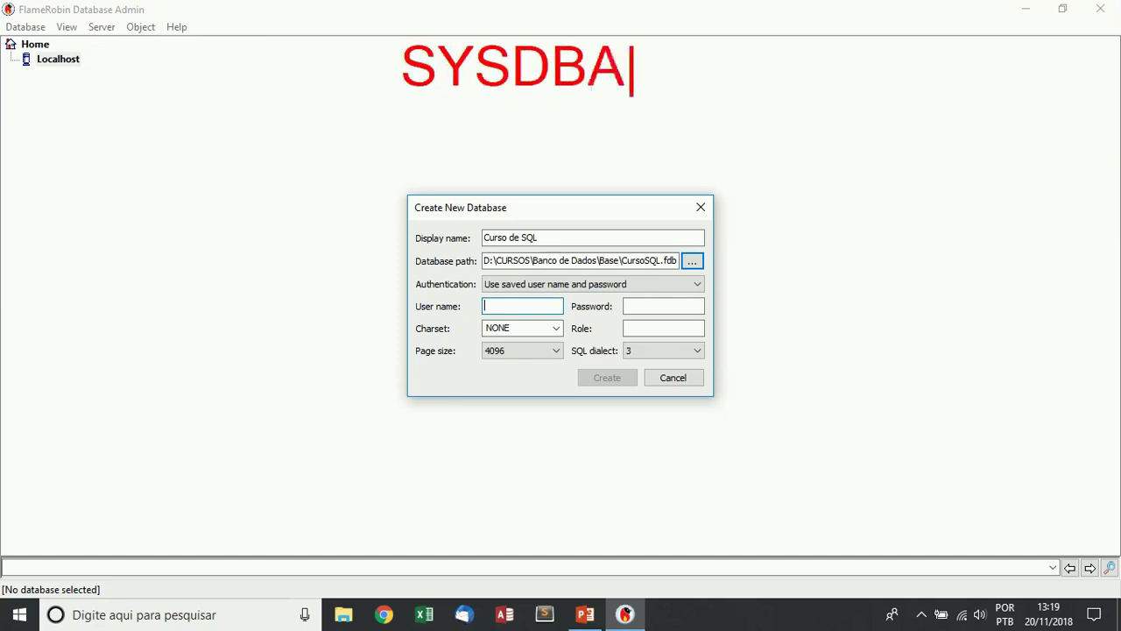
{"action": "key", "text": "Return"}
{"action": "type", "text": "MASTERKEY"}
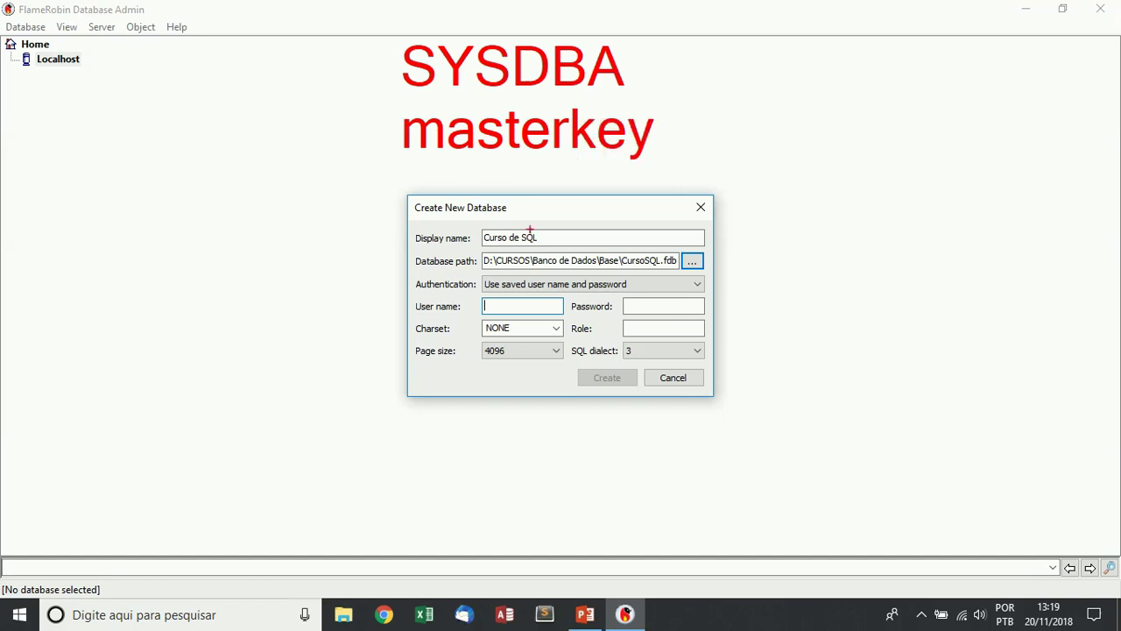
{"action": "left_click_drag", "start_coordinate": [652, 305], "coordinate": [701, 306]}
{"action": "key", "text": "Escape"}
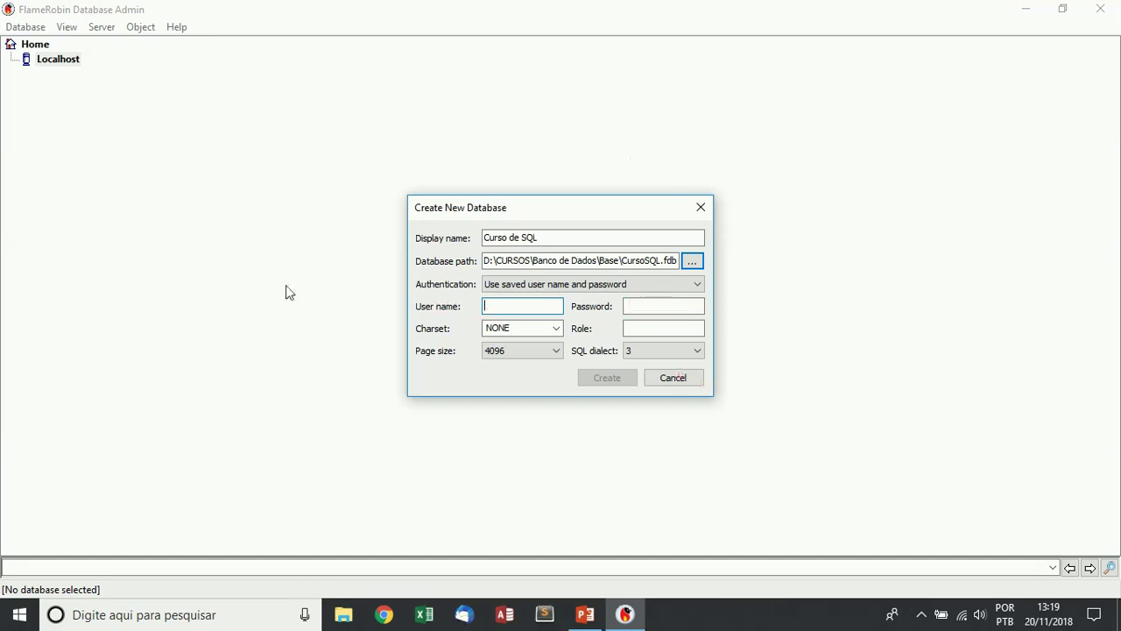
Enter SYSDBA as the database user name and fill in the account password.
{"action": "type", "text": "SYSDBA"}
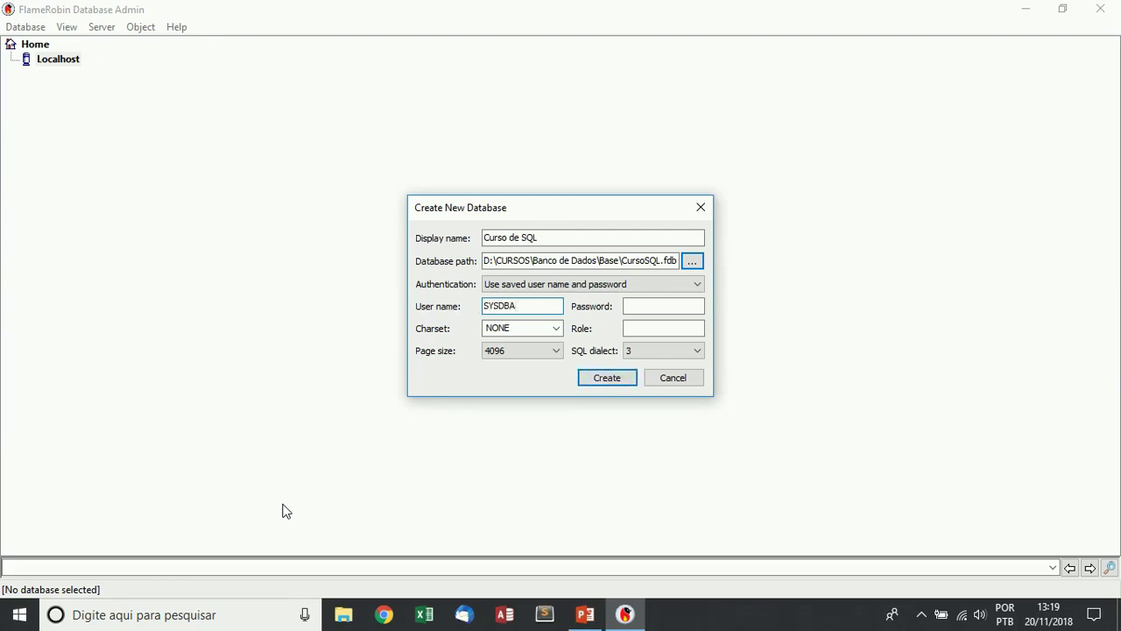
{"action": "key", "text": "Tab"}
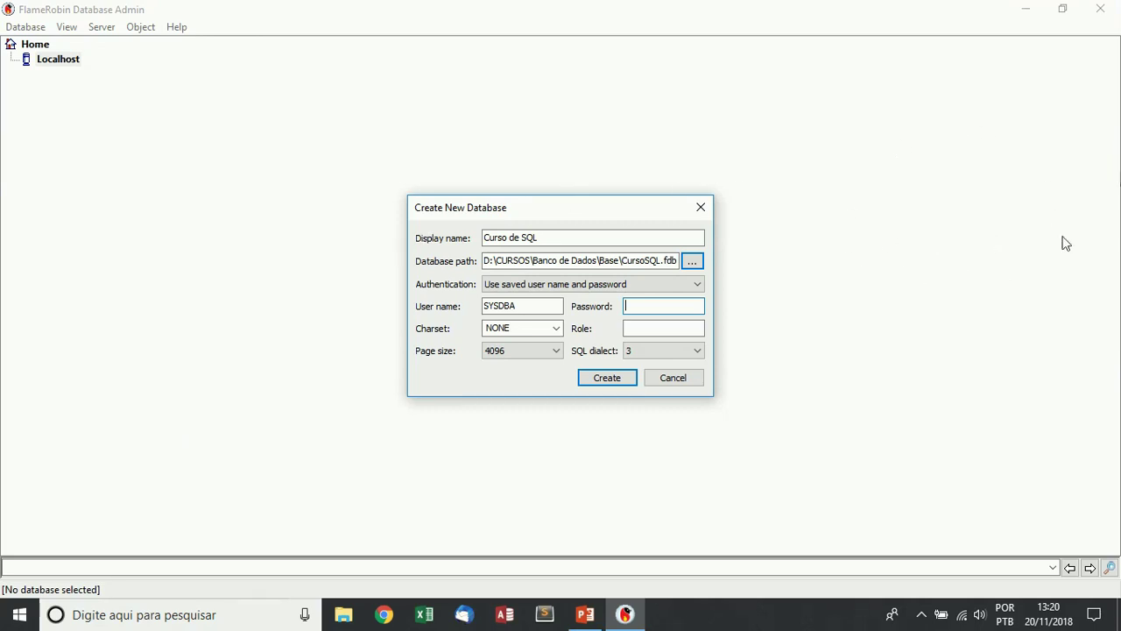
{"action": "left_click", "coordinate": [646, 304]}
{"action": "type", "text": "masterkey"}
{"action": "key", "text": "Tab"}
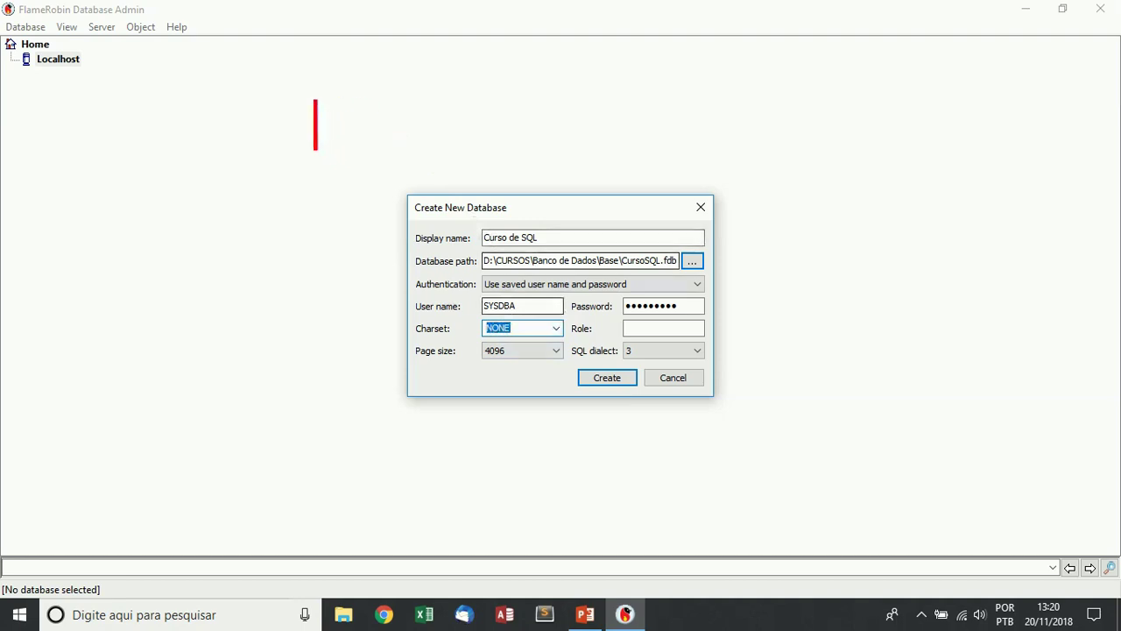
{"action": "left_click", "coordinate": [310, 88]}
{"action": "type", "text": "a"}
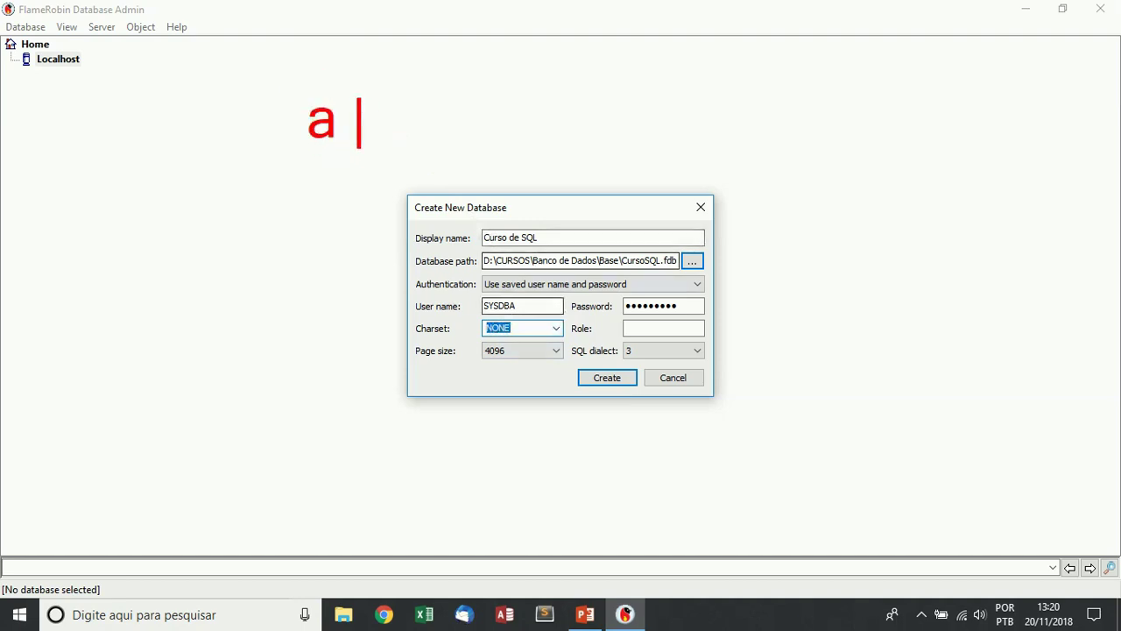
{"action": "key", "text": "Return"}
{"action": "type", "text": "e"}
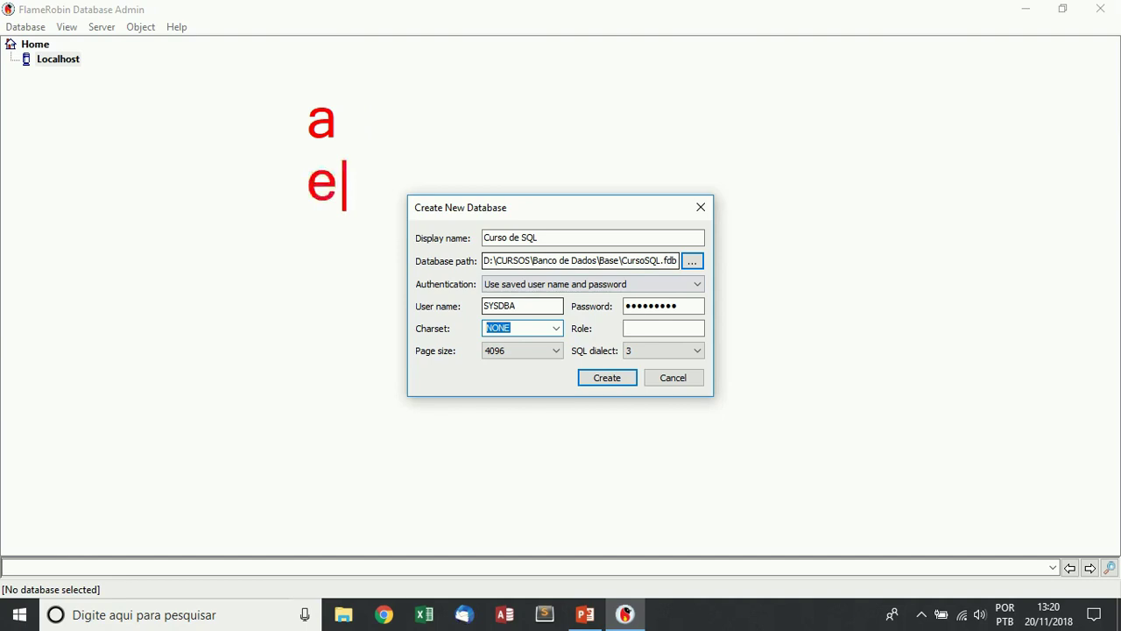
{"action": "key", "text": "Return"}
{"action": "type", "text": "c"}
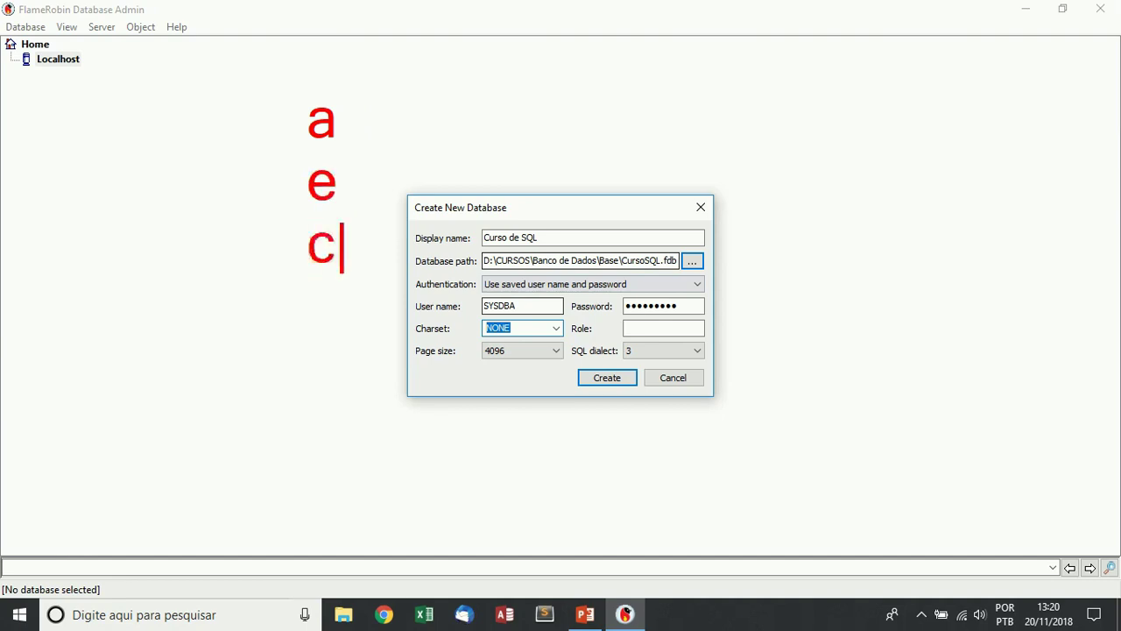
{"action": "key", "text": "BackSpace"}
{"action": "key", "text": "BackSpace"}
{"action": "key", "text": "BackSpace"}
{"action": "key", "text": "BackSpace"}
{"action": "key", "text": "BackSpace"}
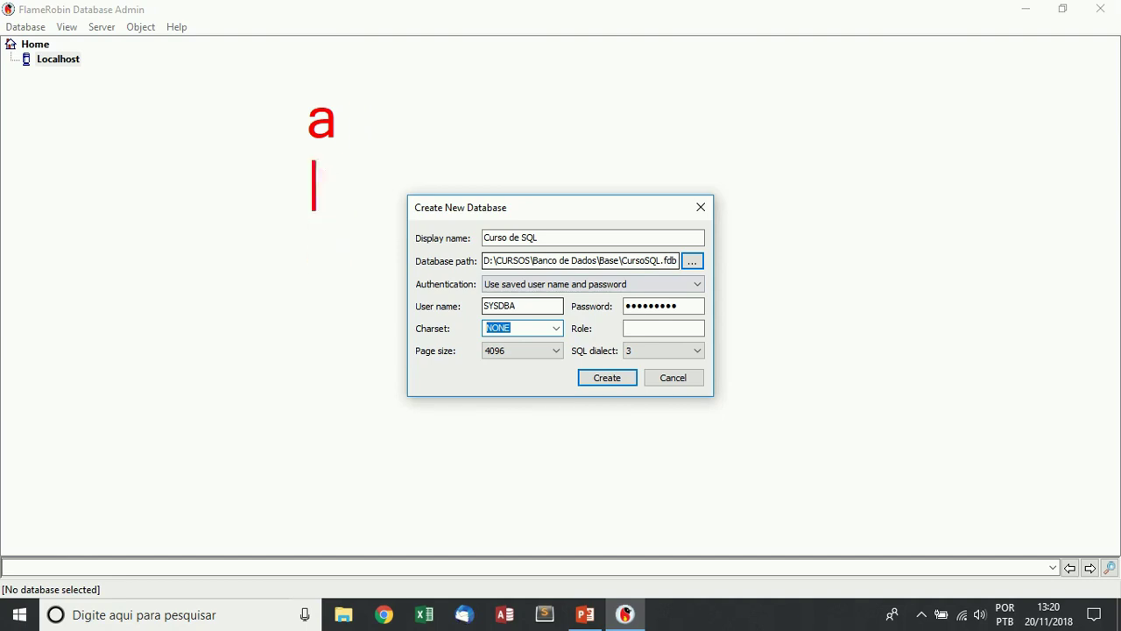
{"action": "key", "text": "Escape"}
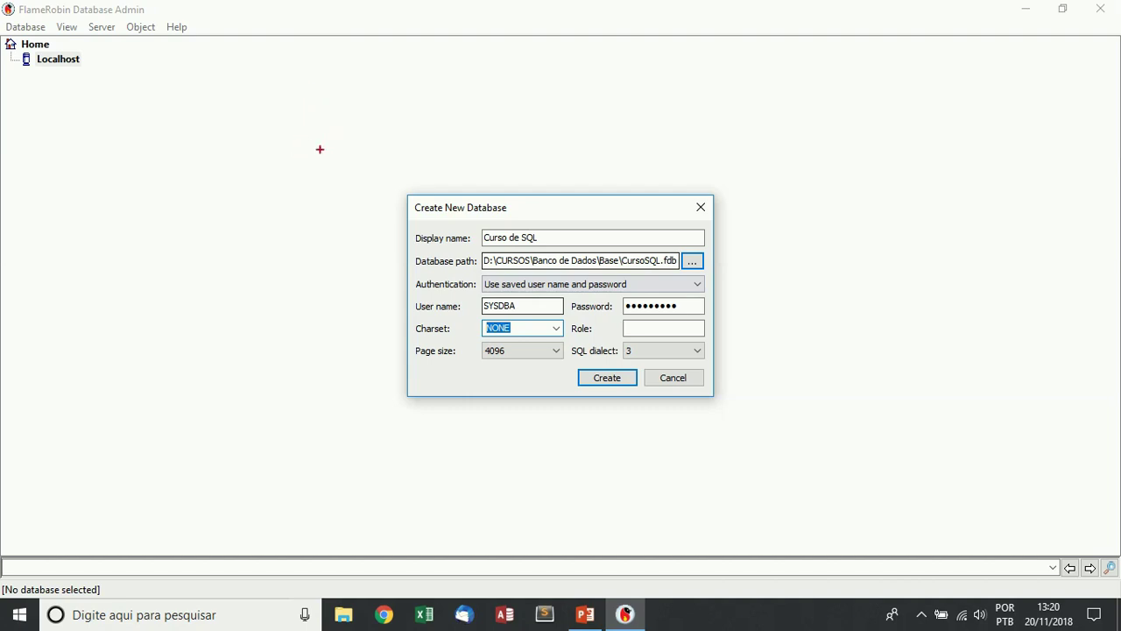
{"action": "key", "text": "Escape"}
Set the charset to WIN1252 and create the database.
{"action": "left_click", "coordinate": [557, 328]}
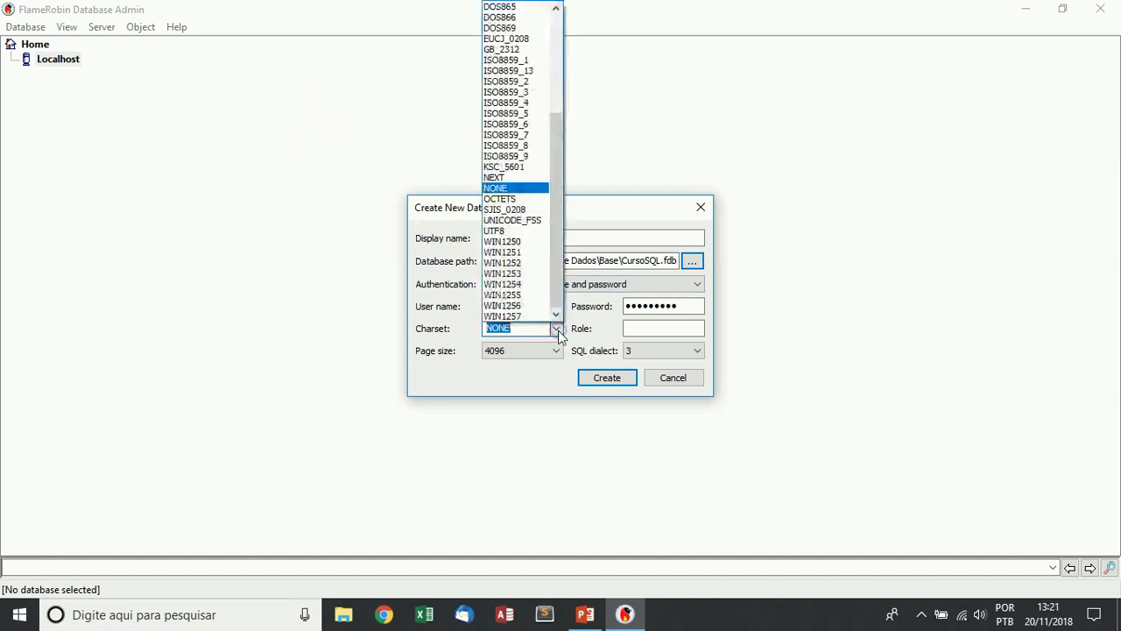
{"action": "left_click", "coordinate": [517, 263]}
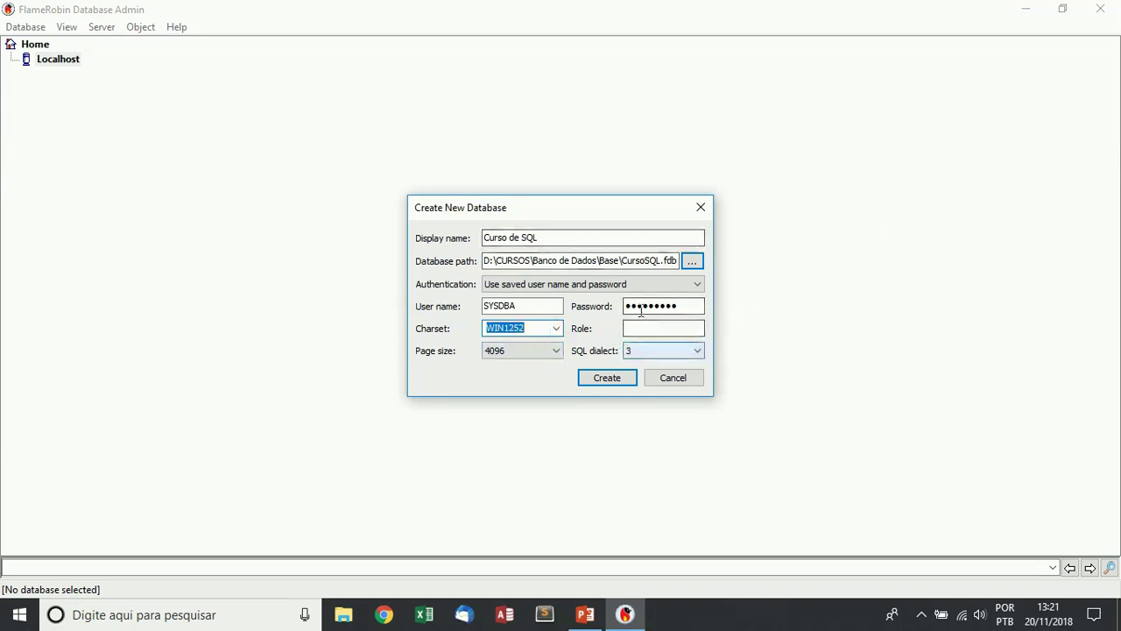
{"action": "mouse_move", "coordinate": [411, 341]}
{"action": "left_mouse_down"}
{"action": "mouse_move", "coordinate": [533, 360]}
{"action": "mouse_move", "coordinate": [706, 360]}
{"action": "left_mouse_up"}
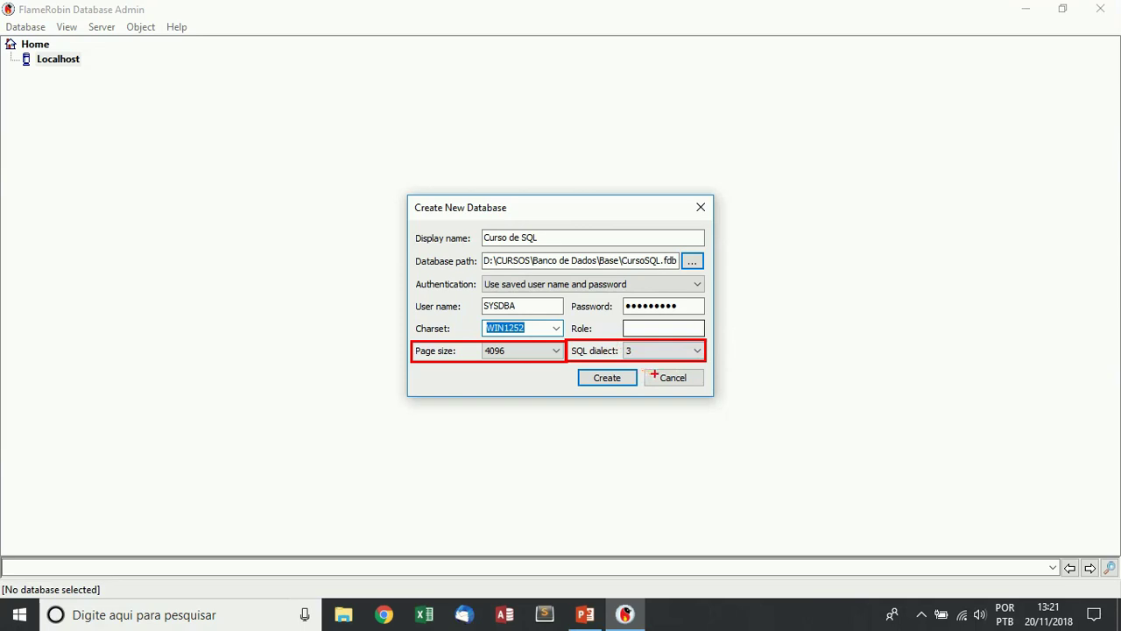
{"action": "key", "text": "Escape"}
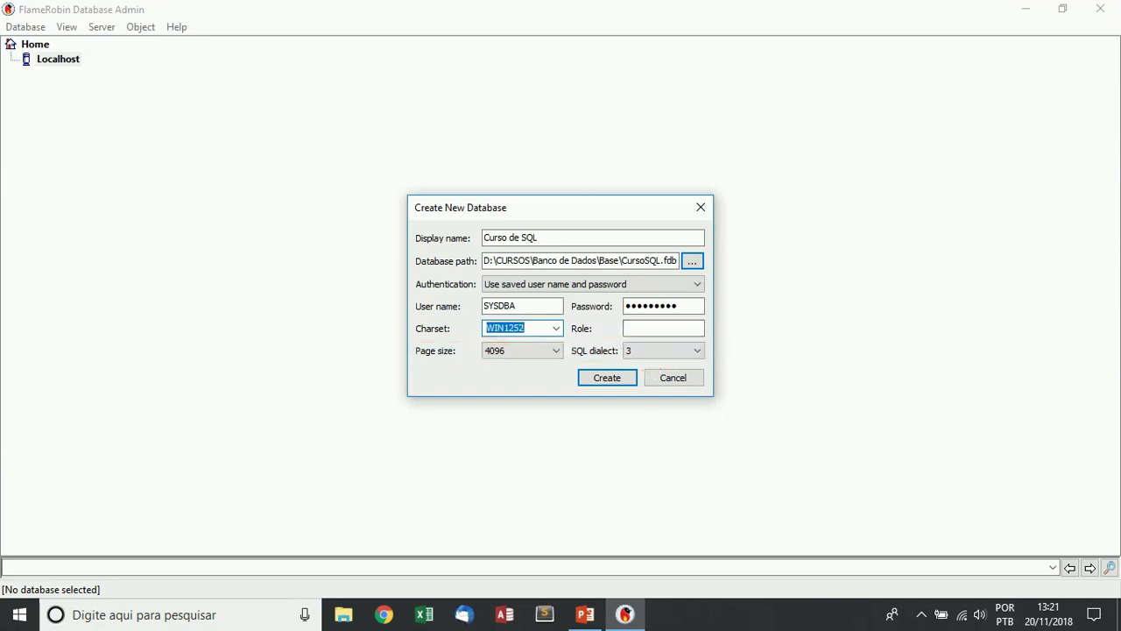
{"action": "left_click", "coordinate": [613, 380]}
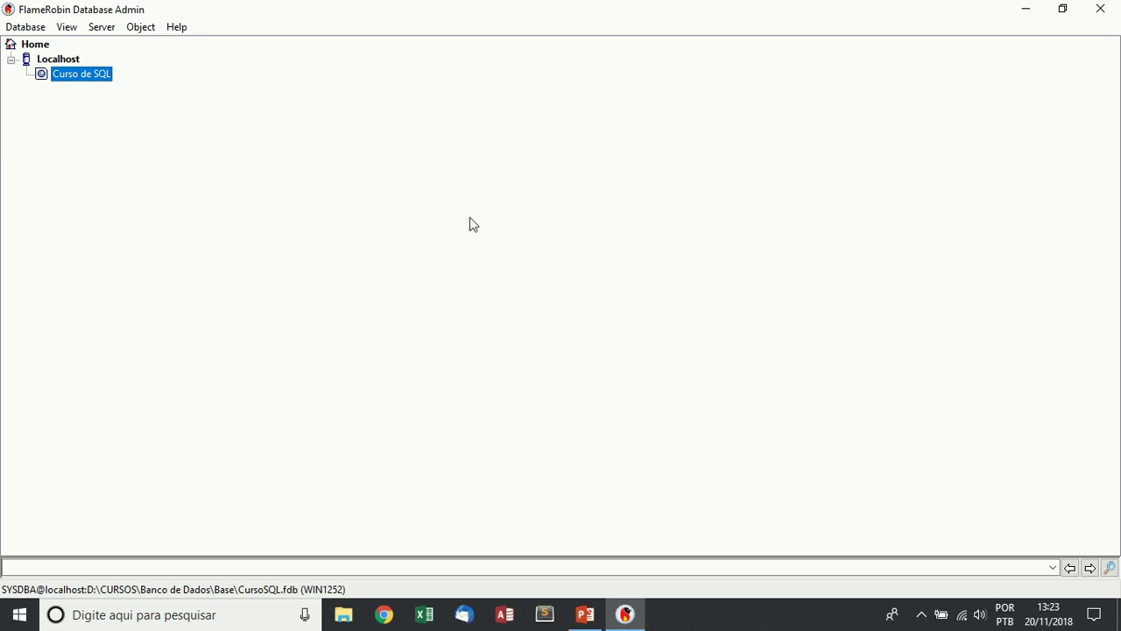
{"action": "key", "text": "ctrl+2"}
{"action": "mouse_move", "coordinate": [544, 209]}
{"action": "left_mouse_down"}
{"action": "mouse_move", "coordinate": [452, 205]}
{"action": "mouse_move", "coordinate": [553, 301]}
{"action": "mouse_move", "coordinate": [550, 211]}
{"action": "left_mouse_up"}
{"action": "mouse_move", "coordinate": [494, 248]}
{"action": "left_mouse_down"}
{"action": "mouse_move", "coordinate": [517, 254]}
{"action": "mouse_move", "coordinate": [513, 229]}
{"action": "left_mouse_up"}
{"action": "mouse_move", "coordinate": [818, 68]}
{"action": "left_mouse_down"}
{"action": "mouse_move", "coordinate": [901, 166]}
{"action": "mouse_move", "coordinate": [819, 60]}
{"action": "left_mouse_up"}
{"action": "mouse_move", "coordinate": [578, 235]}
{"action": "left_mouse_down"}
{"action": "mouse_move", "coordinate": [751, 146]}
{"action": "mouse_move", "coordinate": [813, 130]}
{"action": "left_mouse_up"}
{"action": "mouse_move", "coordinate": [843, 275]}
{"action": "left_mouse_down"}
{"action": "mouse_move", "coordinate": [844, 347]}
{"action": "mouse_move", "coordinate": [843, 263]}
{"action": "left_mouse_up"}
{"action": "left_click_drag", "start_coordinate": [622, 285], "coordinate": [820, 320]}
{"action": "mouse_move", "coordinate": [781, 426]}
{"action": "left_mouse_down"}
{"action": "mouse_move", "coordinate": [798, 554]}
{"action": "mouse_move", "coordinate": [780, 429]}
{"action": "left_mouse_up"}
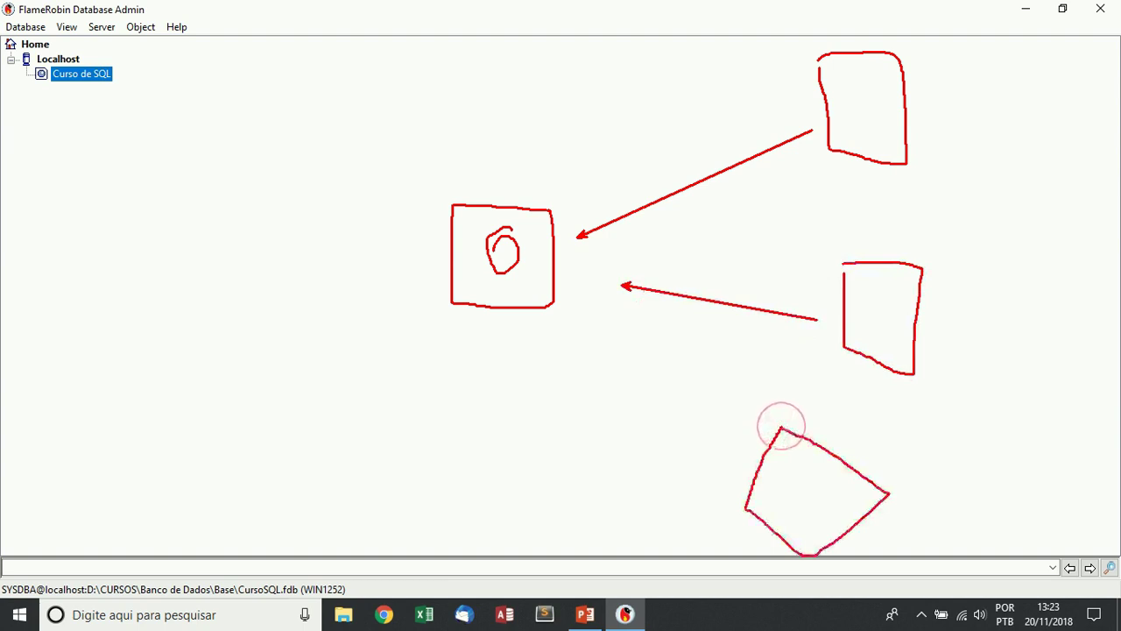
{"action": "left_click_drag", "start_coordinate": [614, 345], "coordinate": [725, 478]}
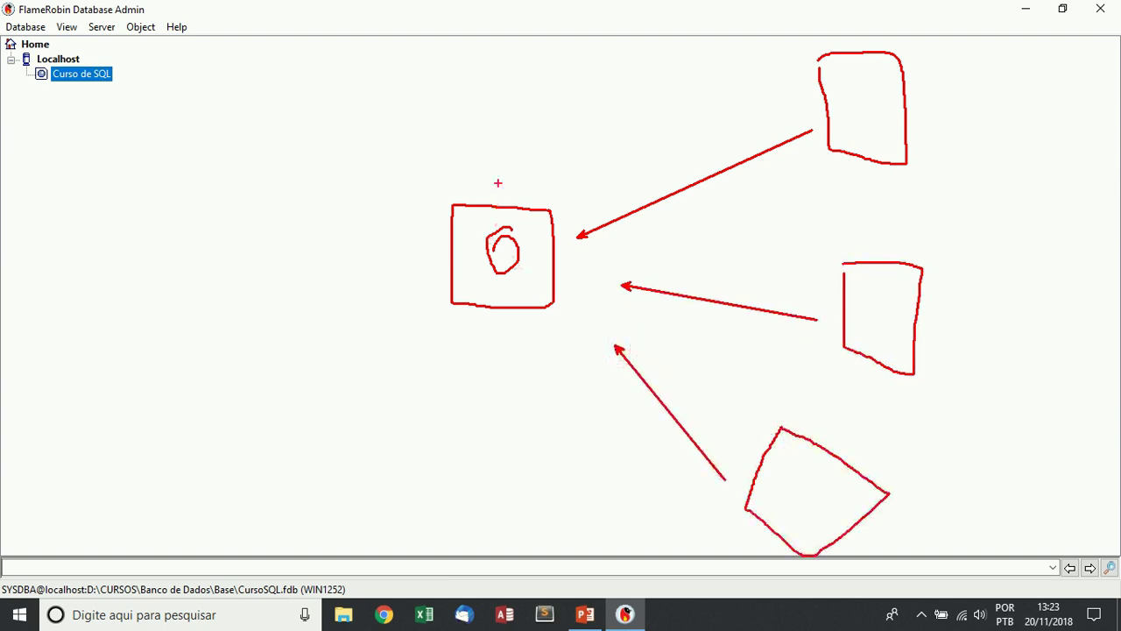
{"action": "left_click_drag", "start_coordinate": [314, 120], "coordinate": [68, 315]}
{"action": "left_click_drag", "start_coordinate": [60, 121], "coordinate": [327, 358]}
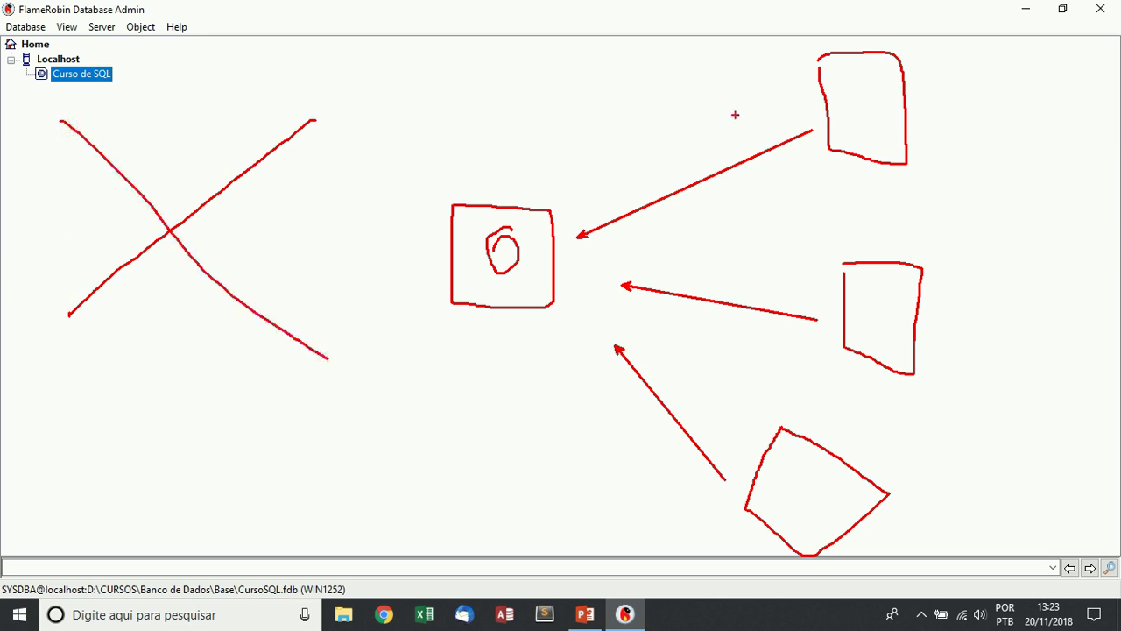
{"action": "mouse_move", "coordinate": [796, 110]}
{"action": "left_mouse_down"}
{"action": "mouse_move", "coordinate": [487, 167]}
{"action": "mouse_move", "coordinate": [480, 187]}
{"action": "left_mouse_up"}
{"action": "mouse_move", "coordinate": [469, 109]}
{"action": "left_mouse_down"}
{"action": "mouse_move", "coordinate": [498, 182]}
{"action": "mouse_move", "coordinate": [538, 147]}
{"action": "left_mouse_up"}
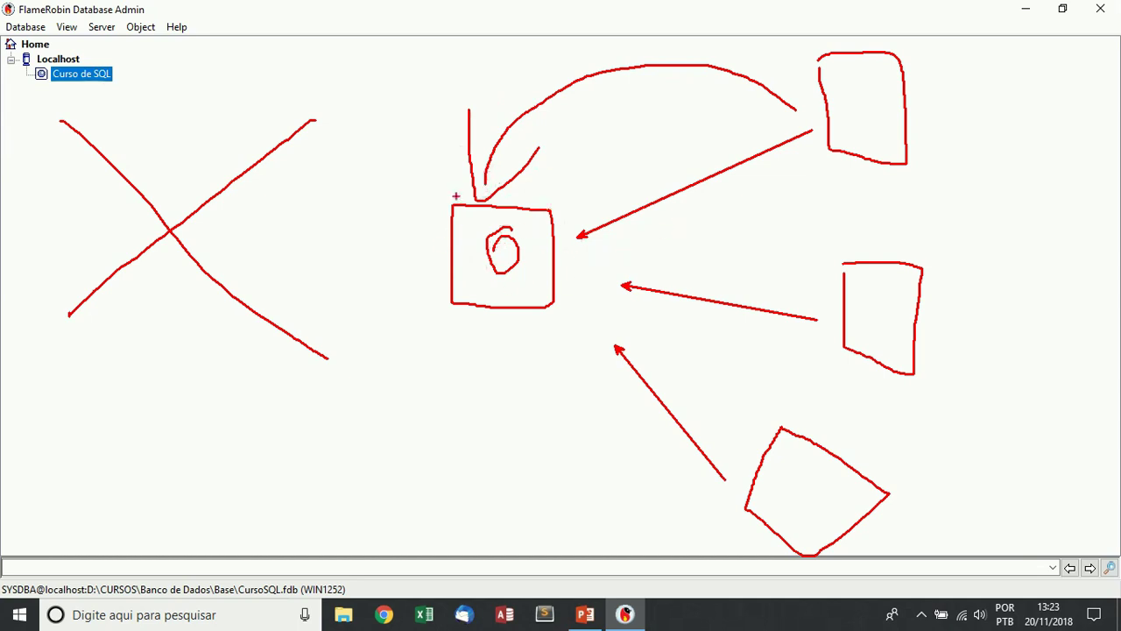
{"action": "mouse_move", "coordinate": [342, 92]}
{"action": "left_mouse_down"}
{"action": "mouse_move", "coordinate": [330, 379]}
{"action": "mouse_move", "coordinate": [68, 108]}
{"action": "mouse_move", "coordinate": [27, 310]}
{"action": "mouse_move", "coordinate": [228, 400]}
{"action": "mouse_move", "coordinate": [326, 407]}
{"action": "mouse_move", "coordinate": [334, 373]}
{"action": "left_mouse_up"}
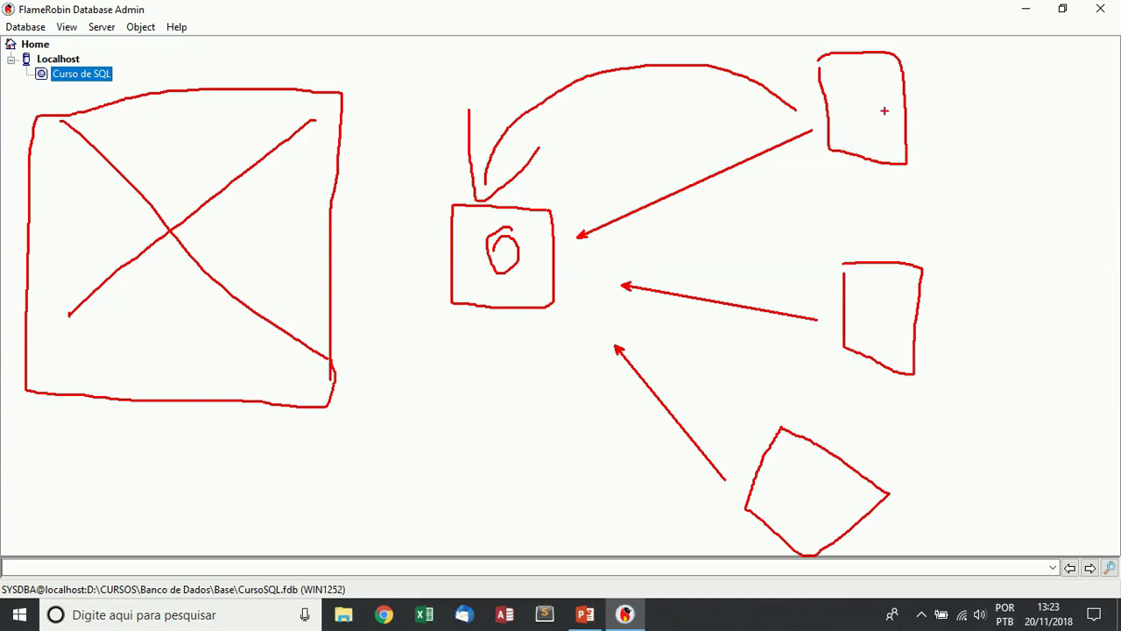
{"action": "mouse_move", "coordinate": [994, 106]}
{"action": "left_mouse_down"}
{"action": "mouse_move", "coordinate": [972, 103]}
{"action": "mouse_move", "coordinate": [990, 165]}
{"action": "mouse_move", "coordinate": [1015, 144]}
{"action": "mouse_move", "coordinate": [1008, 171]}
{"action": "left_mouse_up"}
{"action": "left_click_drag", "start_coordinate": [1043, 122], "coordinate": [1026, 173]}
{"action": "mouse_move", "coordinate": [996, 125]}
{"action": "left_mouse_down"}
{"action": "mouse_move", "coordinate": [1051, 157]}
{"action": "mouse_move", "coordinate": [1051, 184]}
{"action": "left_mouse_up"}
{"action": "mouse_move", "coordinate": [933, 220]}
{"action": "left_mouse_down"}
{"action": "mouse_move", "coordinate": [961, 293]}
{"action": "mouse_move", "coordinate": [967, 232]}
{"action": "left_mouse_up"}
{"action": "mouse_move", "coordinate": [972, 235]}
{"action": "left_mouse_down"}
{"action": "mouse_move", "coordinate": [974, 262]}
{"action": "mouse_move", "coordinate": [1004, 286]}
{"action": "mouse_move", "coordinate": [981, 240]}
{"action": "left_mouse_up"}
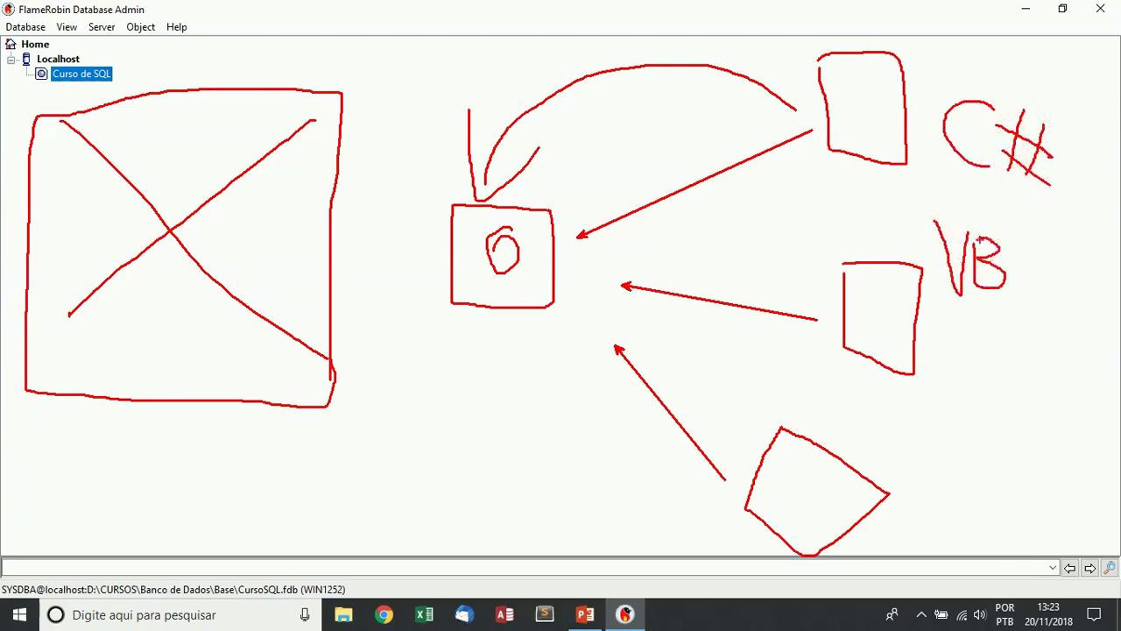
{"action": "mouse_move", "coordinate": [1028, 282]}
{"action": "left_mouse_down"}
{"action": "mouse_move", "coordinate": [1058, 285]}
{"action": "mouse_move", "coordinate": [1060, 260]}
{"action": "left_mouse_up"}
{"action": "mouse_move", "coordinate": [882, 88]}
{"action": "left_mouse_down"}
{"action": "mouse_move", "coordinate": [849, 126]}
{"action": "mouse_move", "coordinate": [858, 94]}
{"action": "left_mouse_up"}
{"action": "mouse_move", "coordinate": [891, 296]}
{"action": "left_mouse_down"}
{"action": "mouse_move", "coordinate": [864, 330]}
{"action": "mouse_move", "coordinate": [898, 345]}
{"action": "left_mouse_up"}
{"action": "mouse_move", "coordinate": [774, 496]}
{"action": "left_mouse_down"}
{"action": "mouse_move", "coordinate": [813, 492]}
{"action": "mouse_move", "coordinate": [793, 517]}
{"action": "left_mouse_up"}
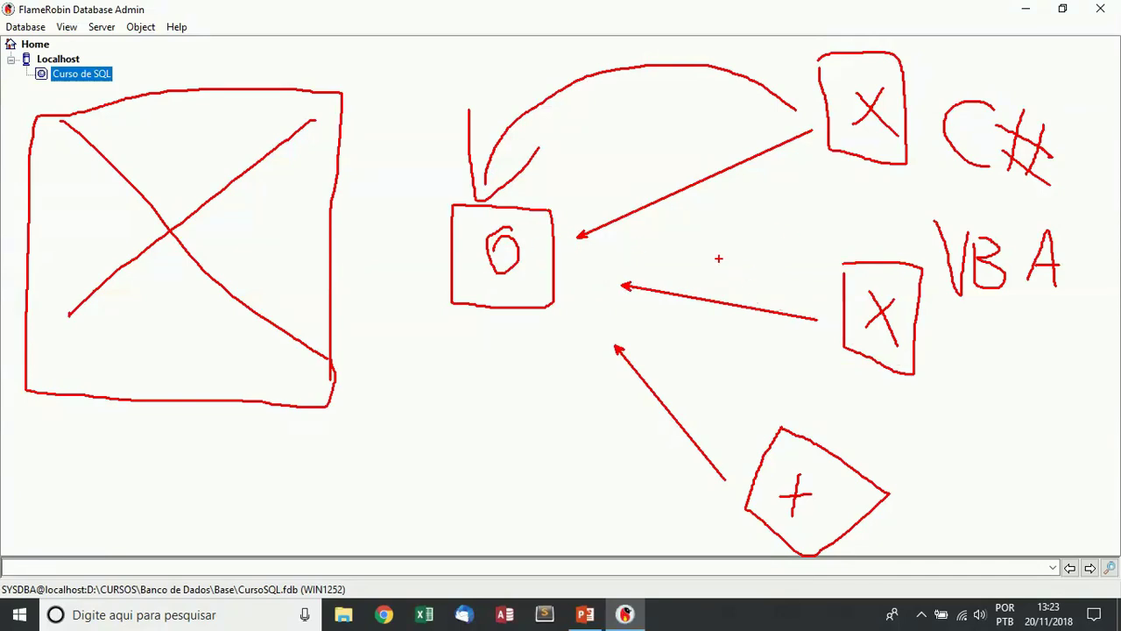
{"action": "key", "text": "Escape"}
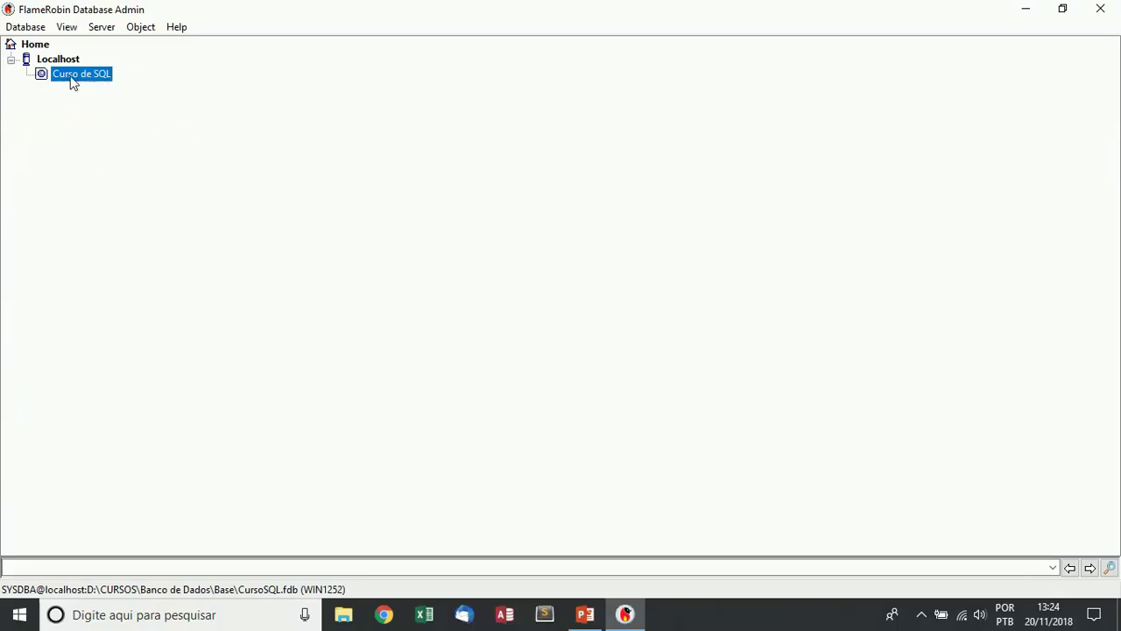
Switch to File Explorer and open the Base folder in D:\CURSOS\Banco de Dados to check the database file.
{"action": "left_click", "coordinate": [343, 614]}
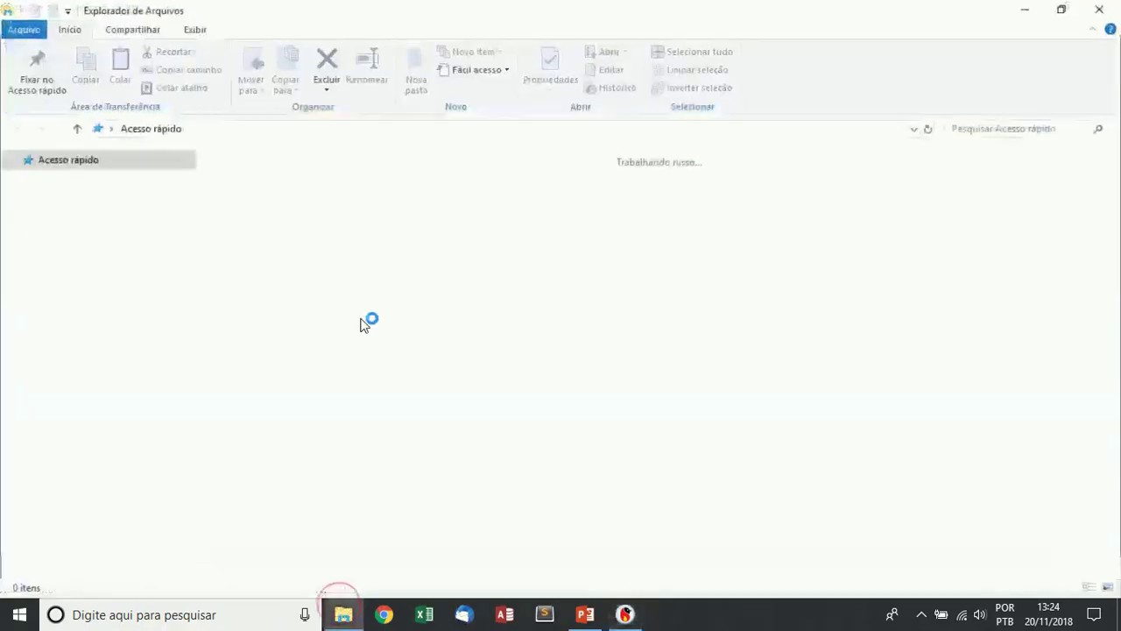
{"action": "left_click", "coordinate": [108, 266]}
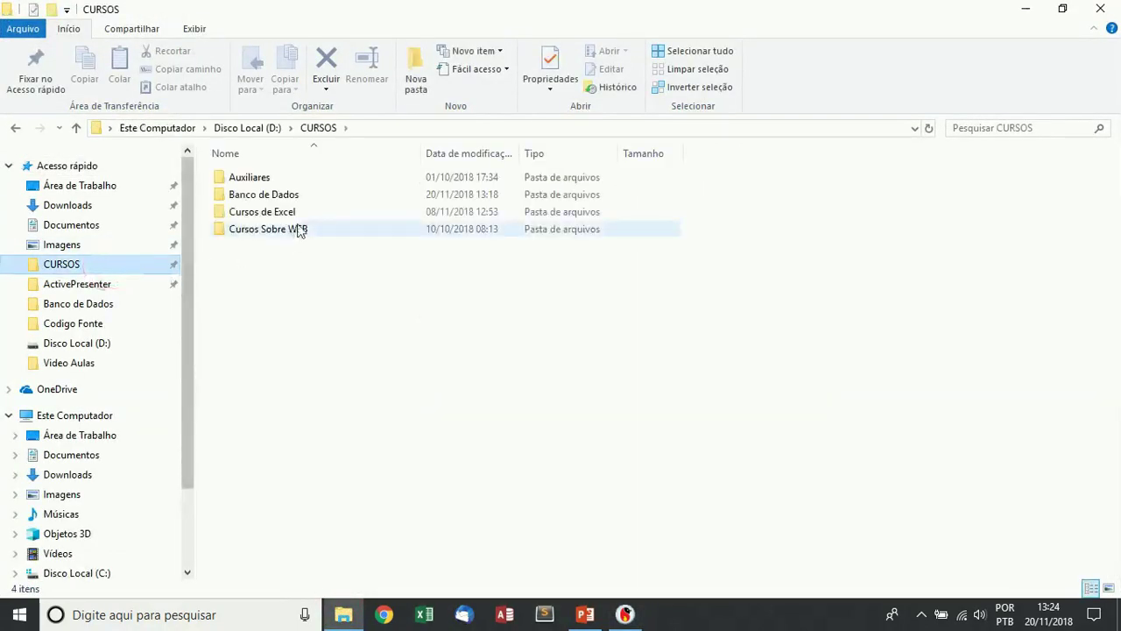
{"action": "double_click", "coordinate": [271, 194]}
{"action": "double_click", "coordinate": [258, 197]}
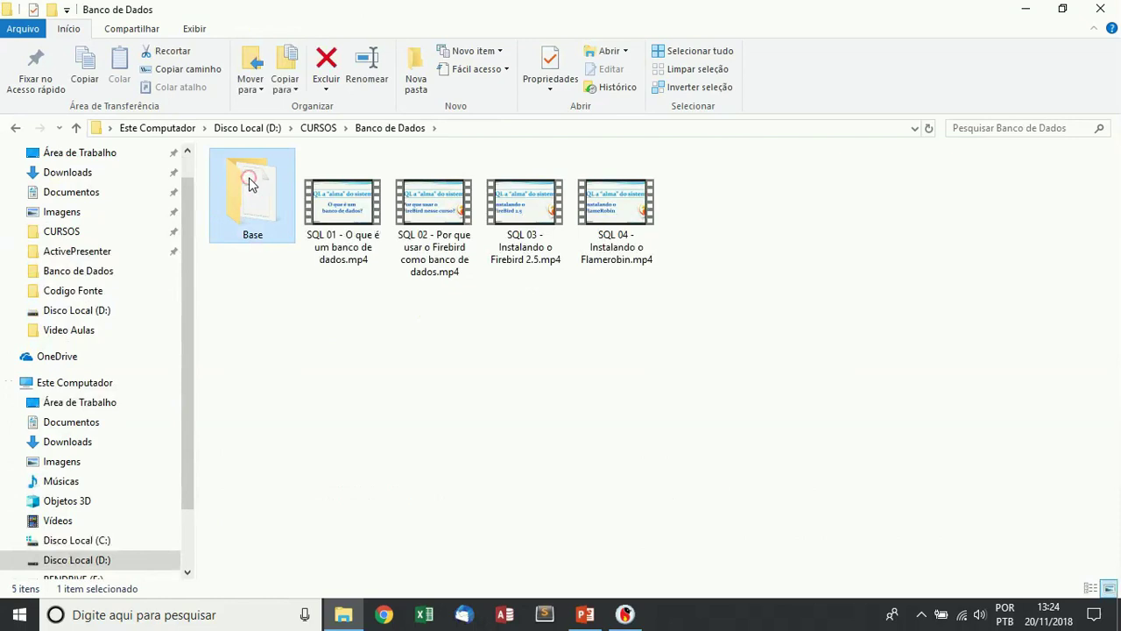
{"action": "left_click", "coordinate": [254, 178]}
{"action": "left_click", "coordinate": [286, 180]}
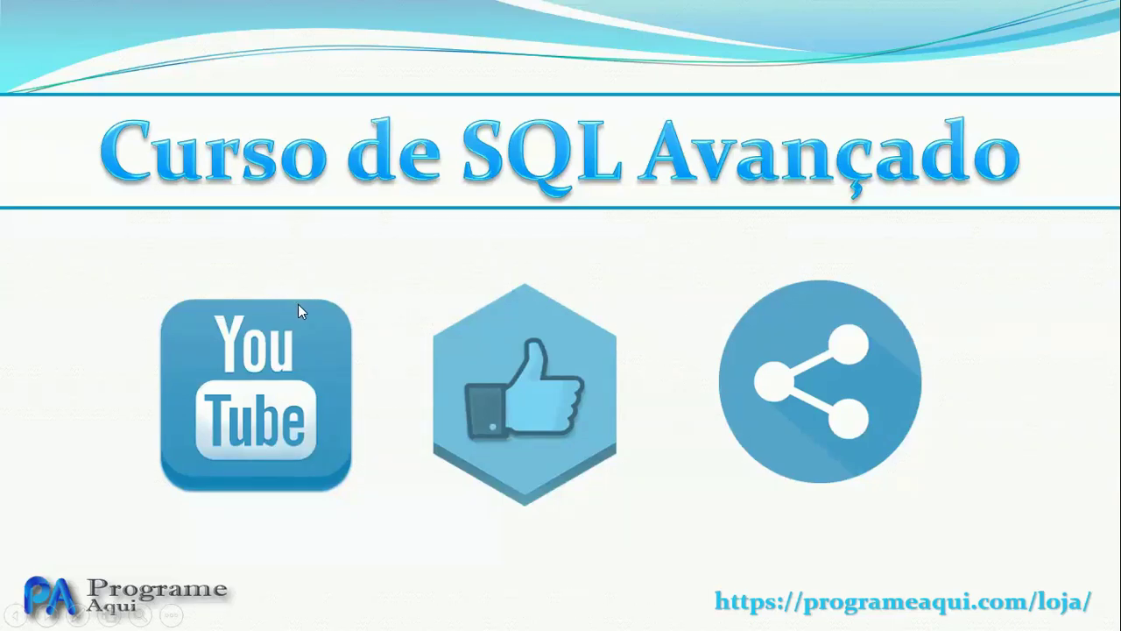
{"action": "left_click_drag", "start_coordinate": [634, 539], "coordinate": [1102, 622]}
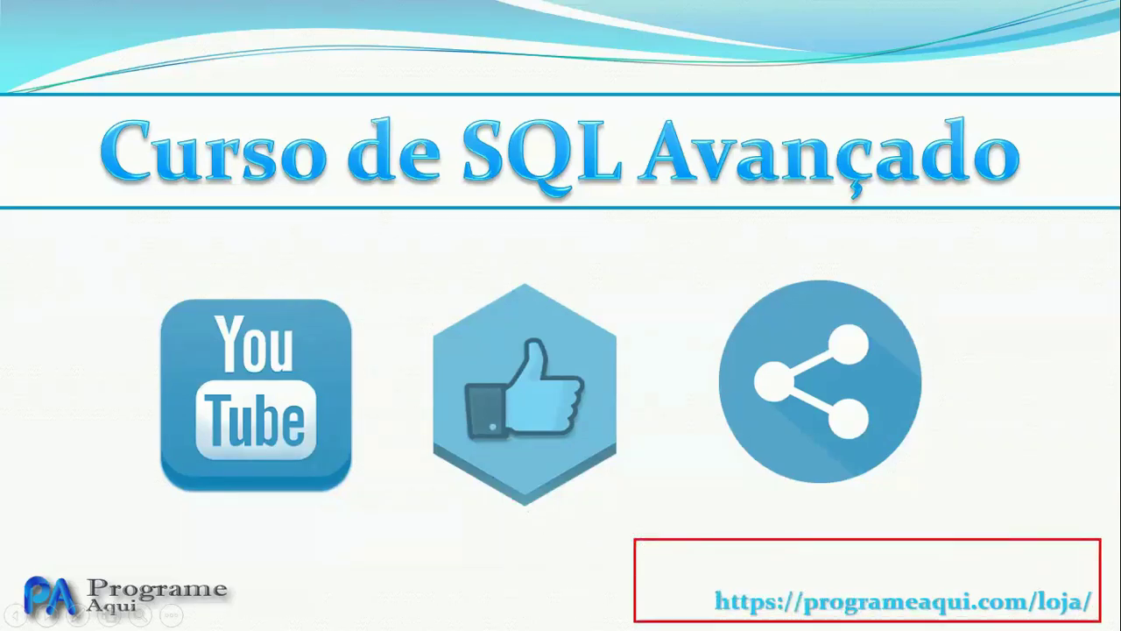